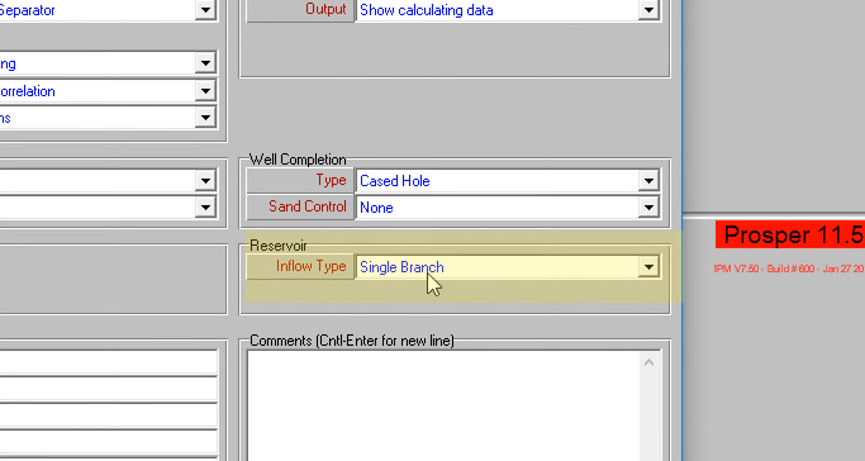
# Set the reservoir inflow type to MultiLateral Well and accept the system summary
pyautogui.click(649, 266)
pyautogui.click(440, 307)
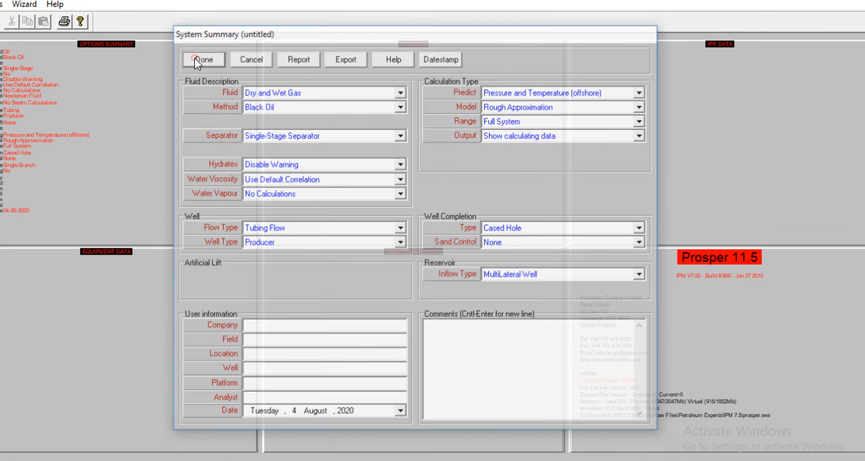
pyautogui.click(219, 68)
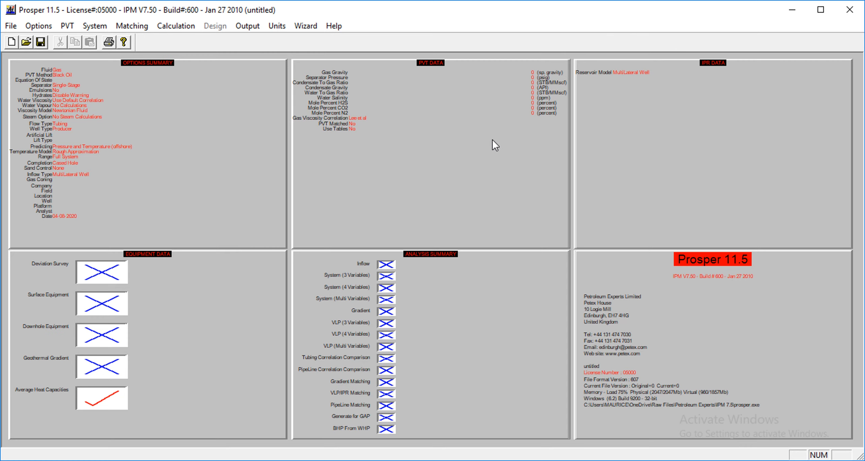
# Enter PVT inputs: gas gravity 0.63, separator pressure 500 psig, condensate-gas ratio 0, condensate gravity 50 API, water-gas ratio 2 STB/MMscf, salinity 100000 ppm
pyautogui.doubleClick(482, 135)
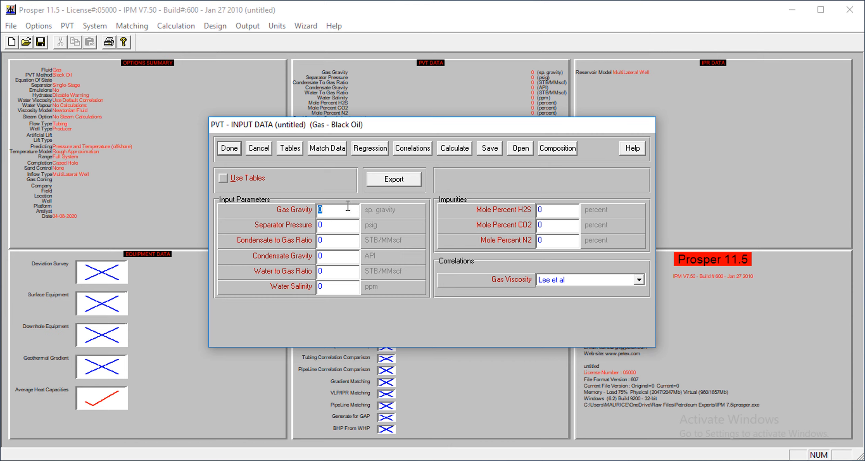
pyautogui.write('0.63')
pyautogui.press('Tab')
pyautogui.write('500')
pyautogui.press('Tab')
pyautogui.write('0')
pyautogui.press('Tab')
pyautogui.write('50')
pyautogui.press('Tab')
pyautogui.write('2')
pyautogui.press('Tab')
pyautogui.write('100000')
pyautogui.press('Tab')
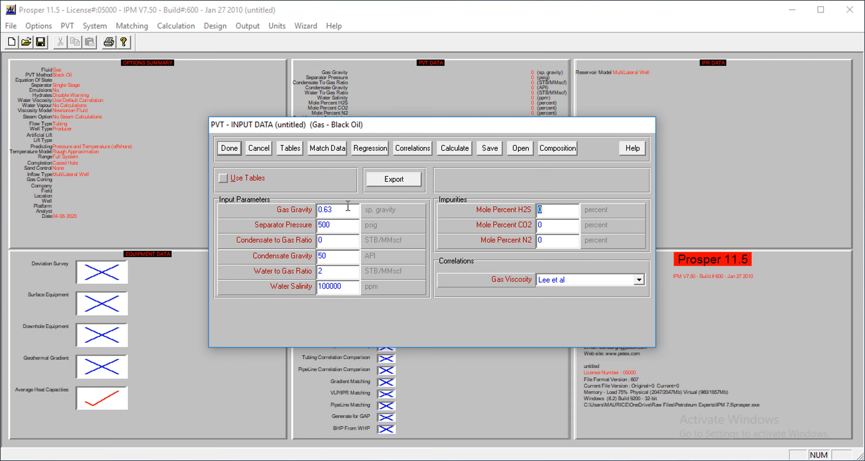
# Set the PVT impurities to 0.15 mole percent CO2 and 3.6 mole percent N2
pyautogui.click(559, 213)
pyautogui.click(556, 229)
pyautogui.write('0.15')
pyautogui.press('Tab')
pyautogui.write('3.6')
# Enter the PVT match data at 65 deg F with Z factor, gas viscosity and gas FVF at 100, 225, 350, 475 and 600 psig
pyautogui.click(322, 150)
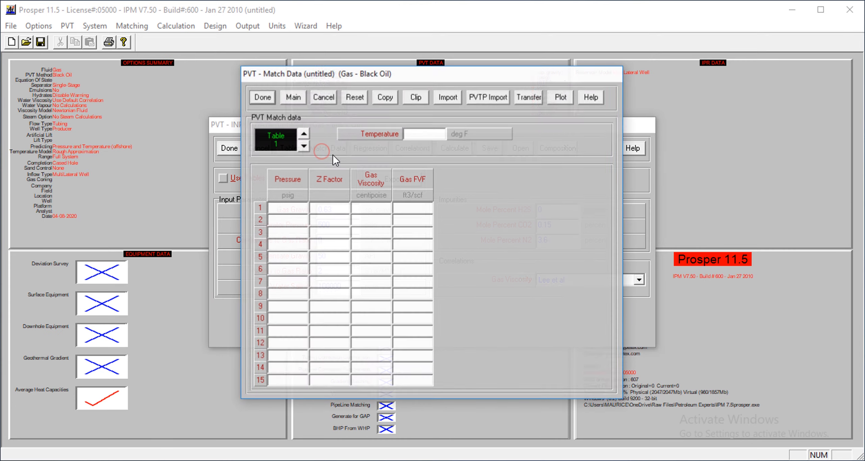
pyautogui.click(287, 210)
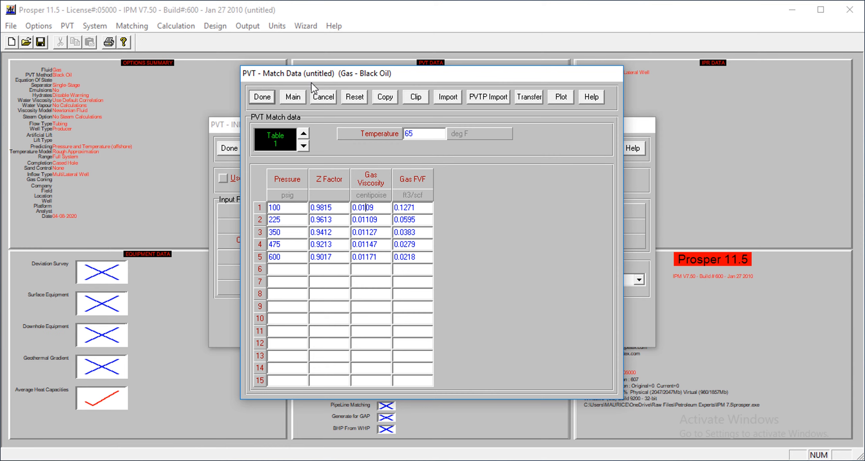
pyautogui.click(268, 98)
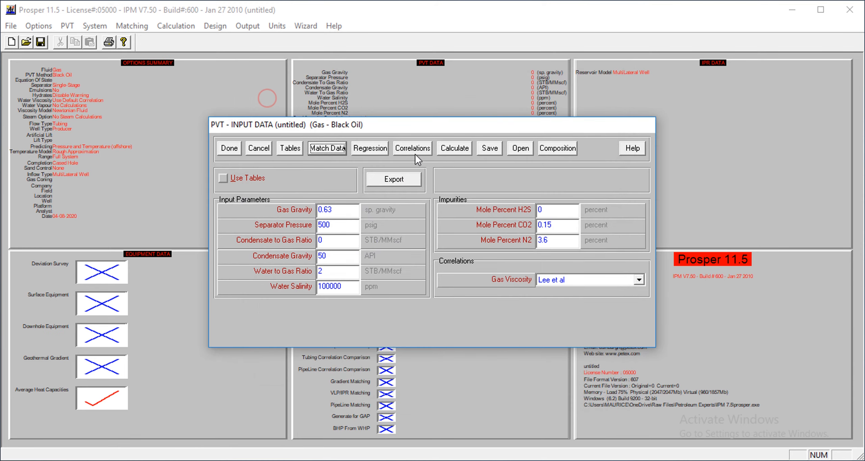
# Run the PVT regression to match all properties and gas viscosity correlations
pyautogui.click(371, 149)
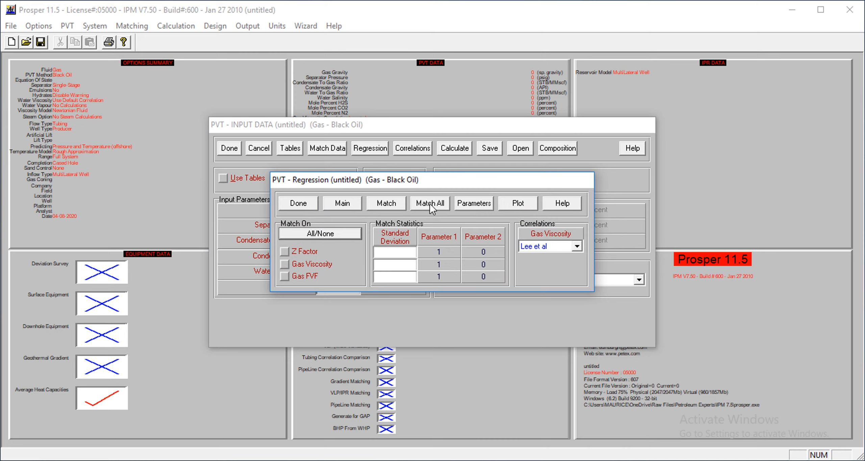
pyautogui.click(429, 204)
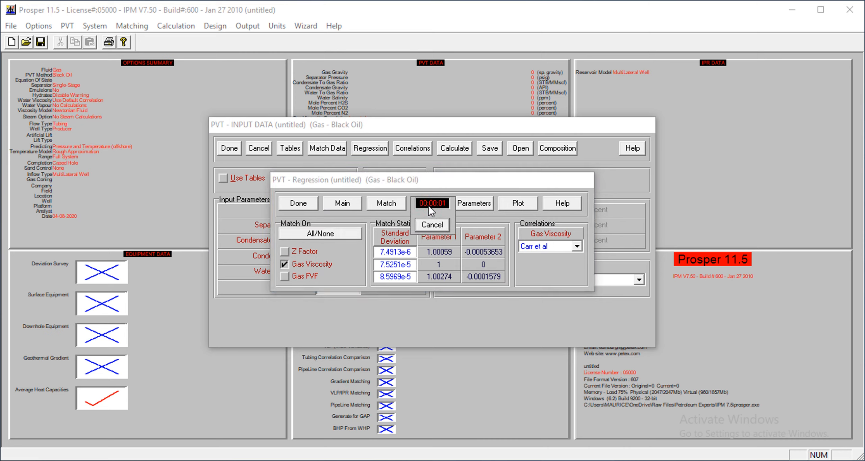
pyautogui.click(472, 265)
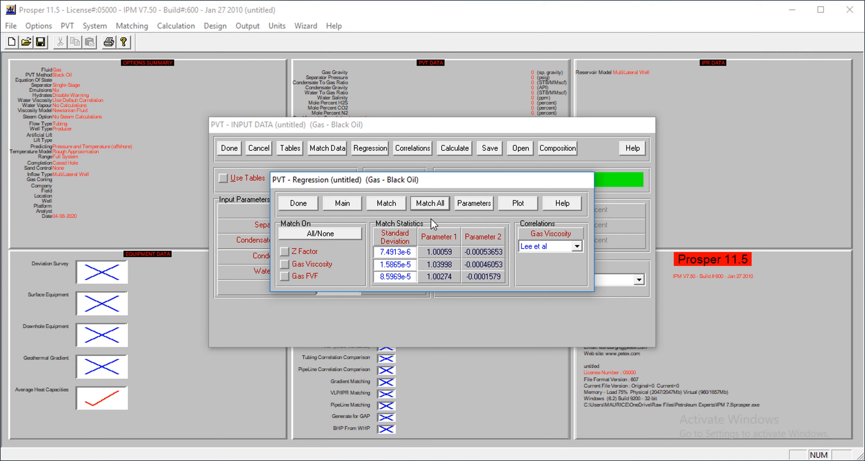
# Review the matched correlation parameters for gas viscosity, Z factor and gas FVF, and accept the PVT data
pyautogui.click(478, 204)
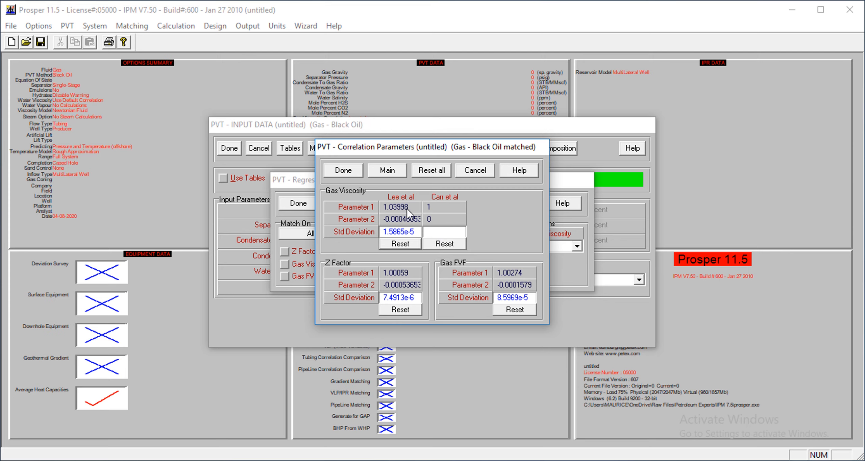
pyautogui.click(354, 173)
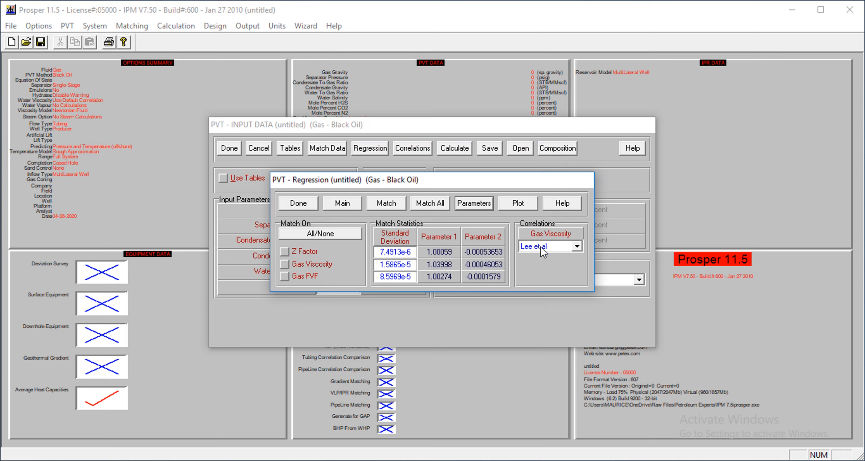
pyautogui.click(296, 204)
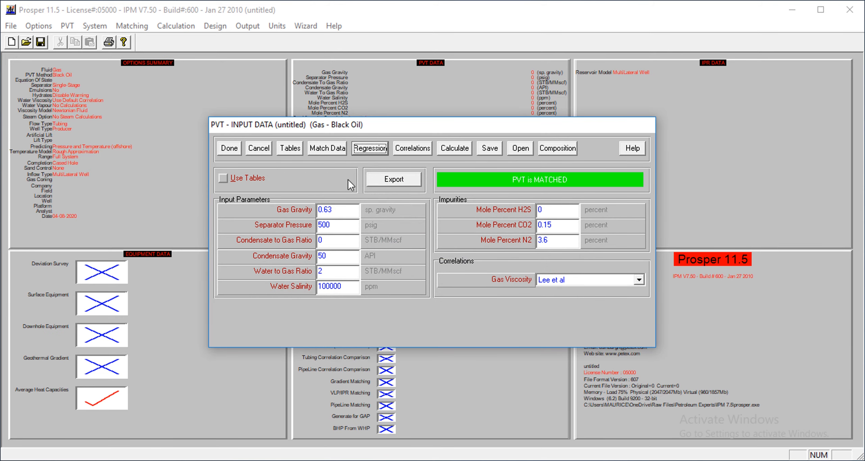
pyautogui.click(228, 148)
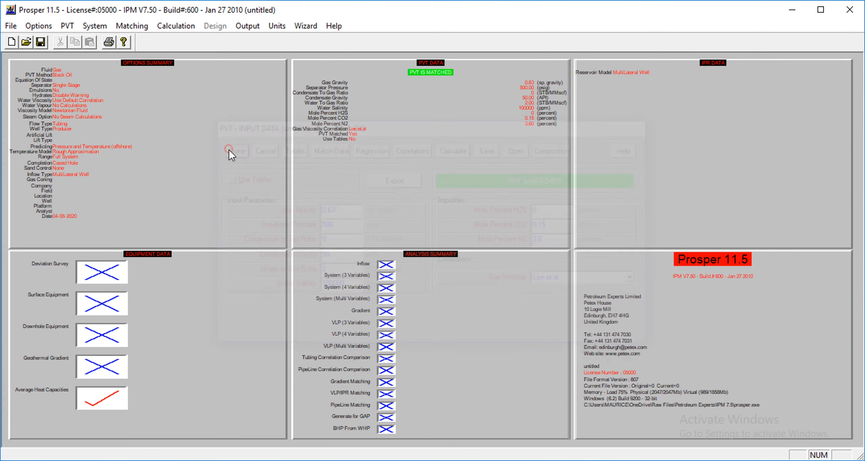
# Select every equipment data section except Surface Equipment for editing
pyautogui.click(181, 331)
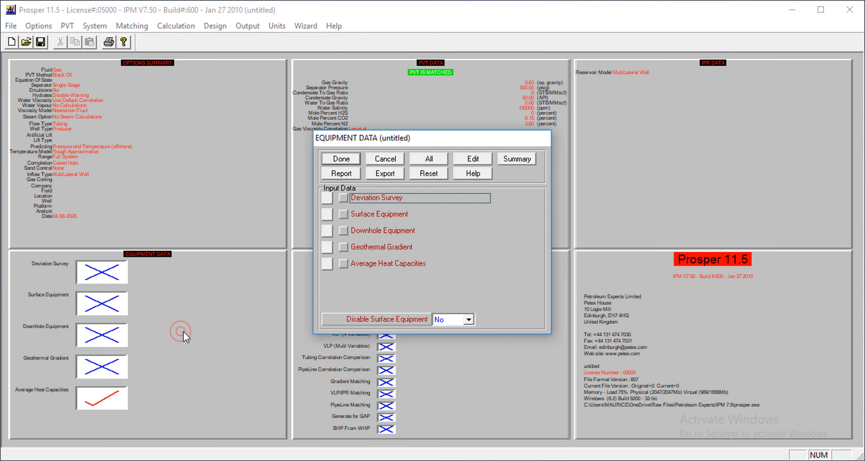
pyautogui.click(429, 159)
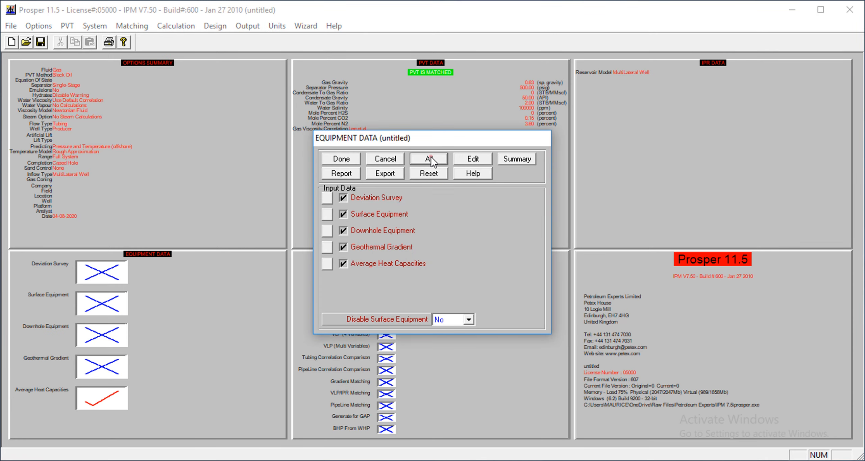
pyautogui.click(342, 213)
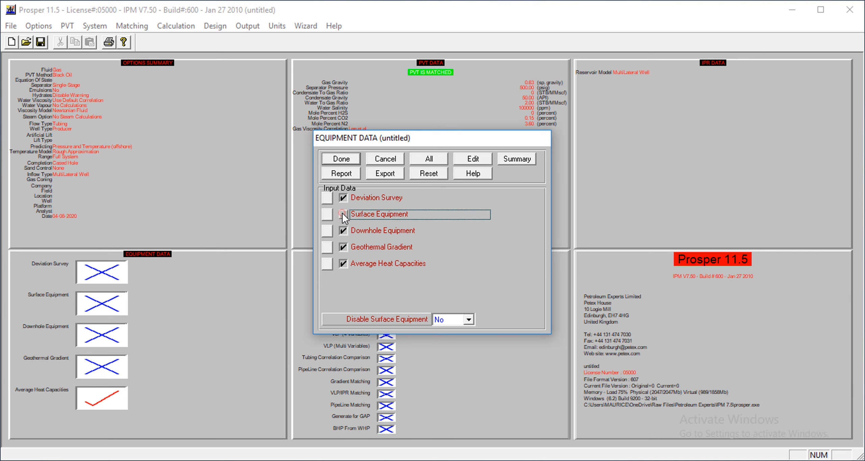
# Paste the eight-point deviation survey running from 0 to 1578 ft measured depth and 1398.4 ft true vertical depth, and accept it
pyautogui.click(478, 157)
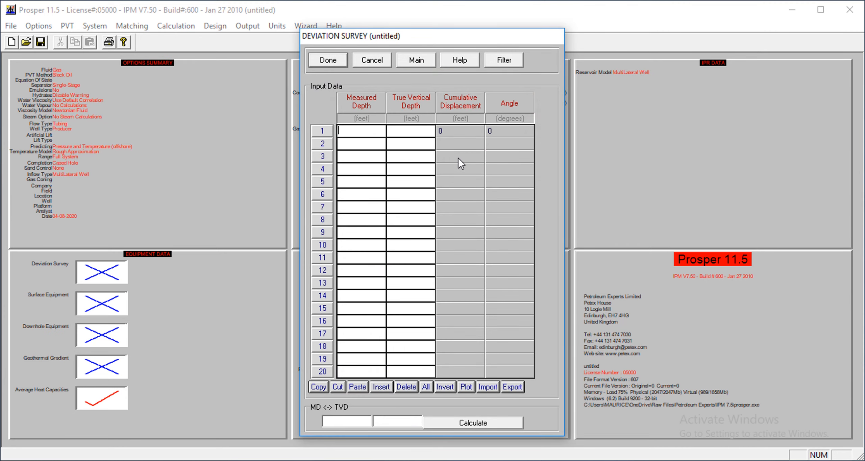
pyautogui.hotkey('ctrl', 'v')
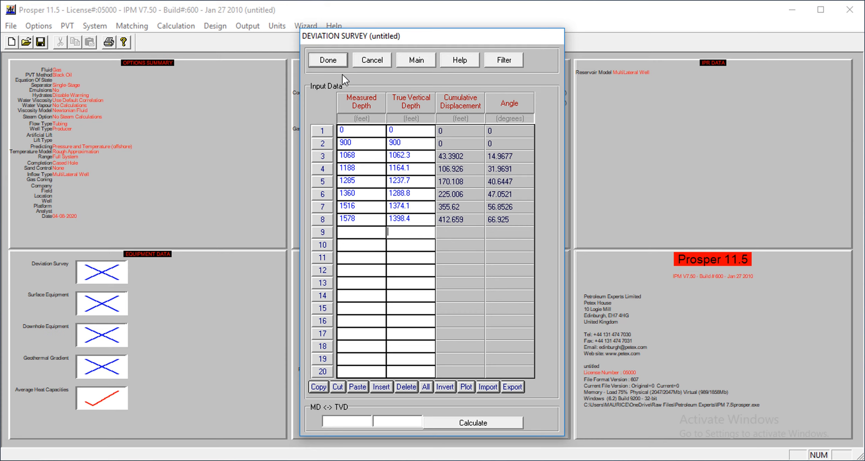
pyautogui.click(329, 62)
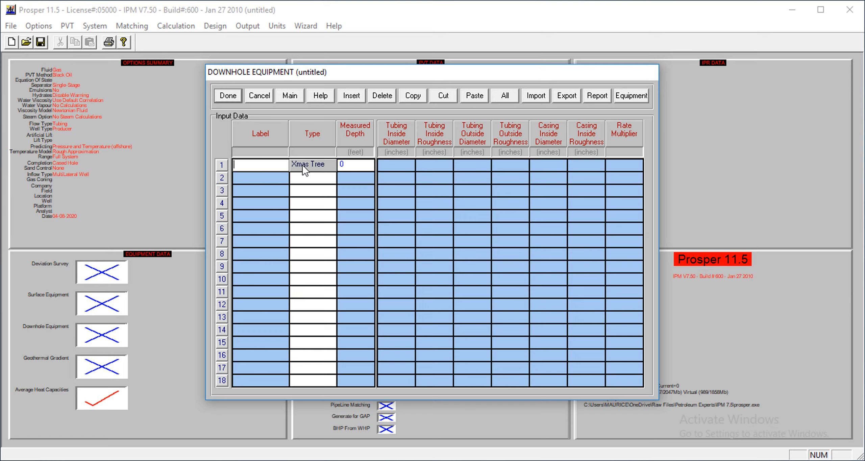
# Add a Tubing, an SSSV and a second Tubing below the Xmas Tree in the downhole equipment
pyautogui.click(324, 178)
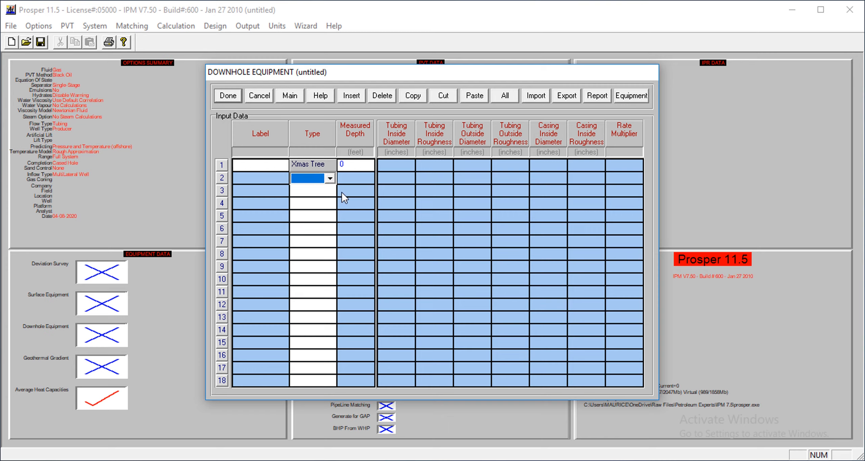
pyautogui.click(329, 178)
pyautogui.click(316, 199)
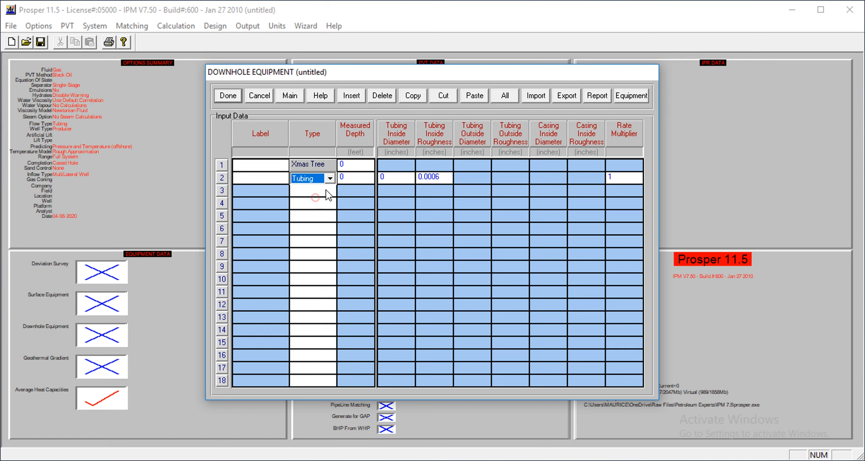
pyautogui.click(325, 190)
pyautogui.click(329, 191)
pyautogui.click(311, 218)
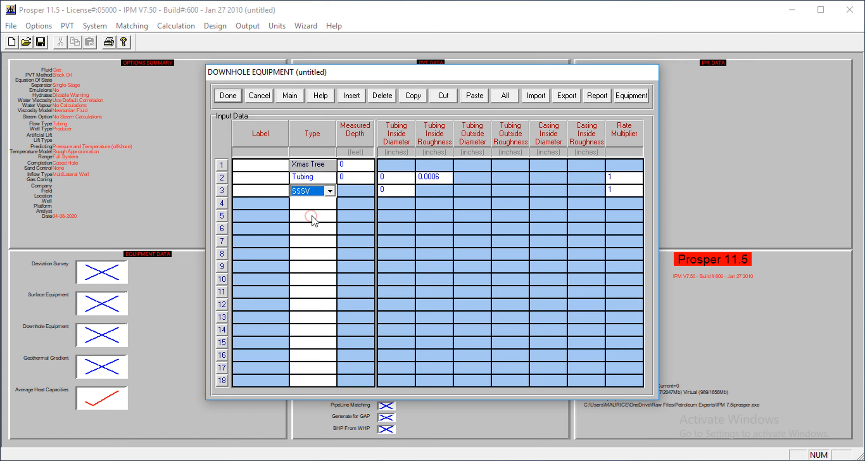
pyautogui.click(318, 203)
pyautogui.click(329, 203)
pyautogui.click(314, 223)
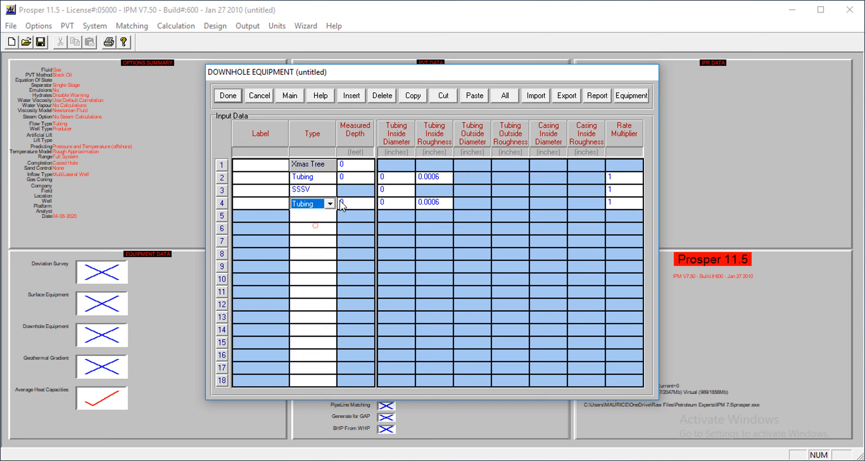
# Set the upper tubing to 260 ft measured depth with a 6-inch inside diameter, and the SSSV inside diameter to 4.5 inches
pyautogui.click(354, 177)
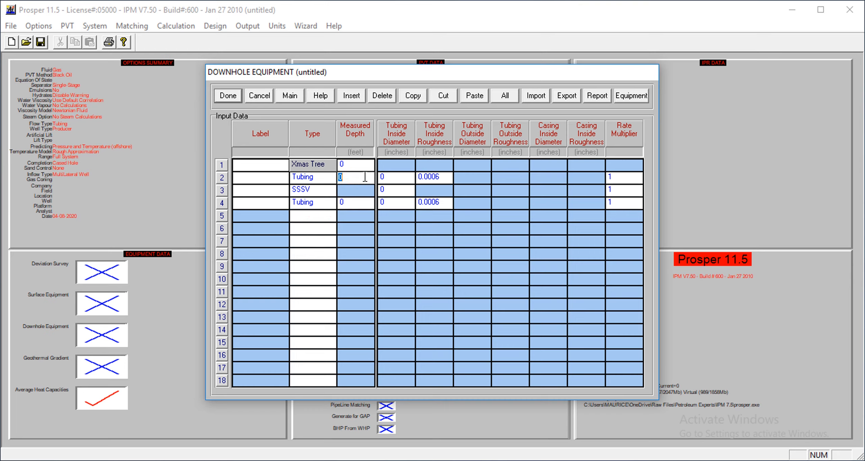
pyautogui.write('260')
pyautogui.press('Tab')
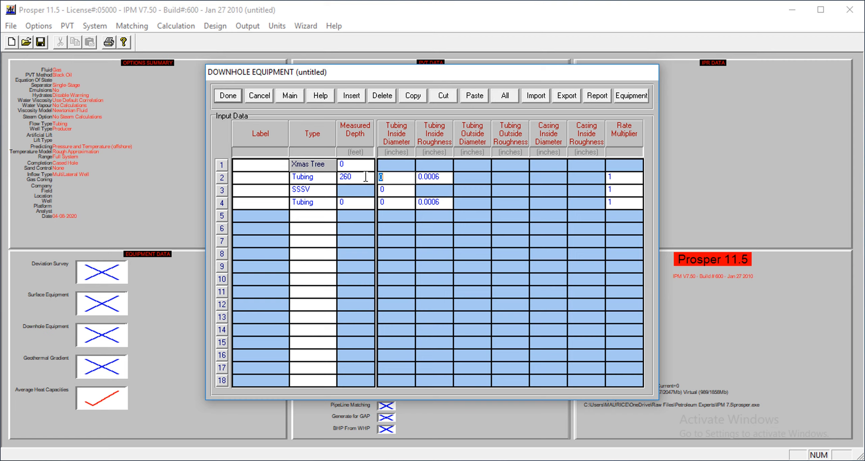
pyautogui.write('6')
pyautogui.press('Tab')
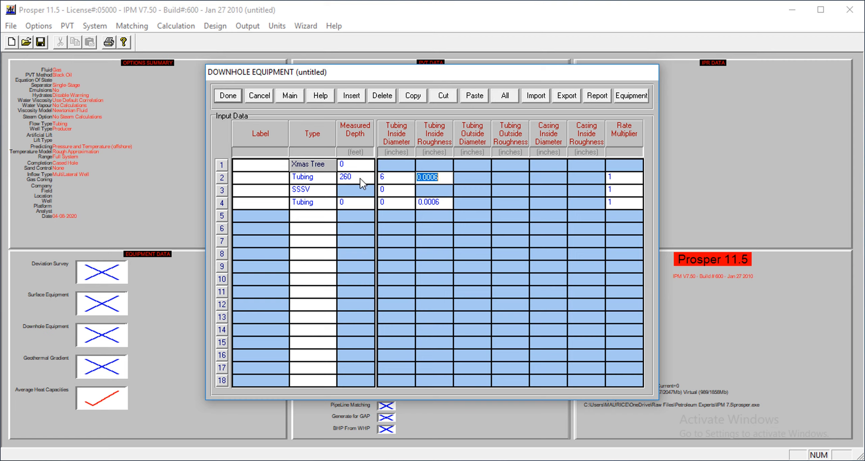
pyautogui.click(397, 188)
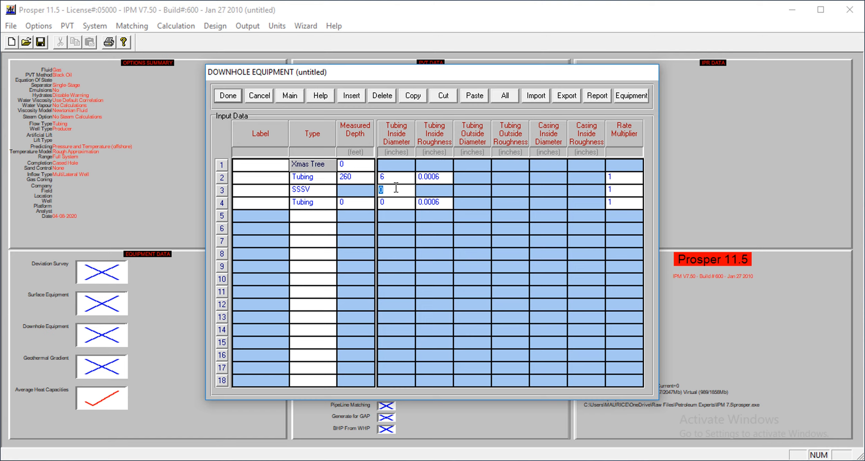
pyautogui.write('4.5')
# Set the lower tubing to 1577 ft measured depth with a 6-inch inside diameter, and accept the downhole equipment
pyautogui.click(354, 204)
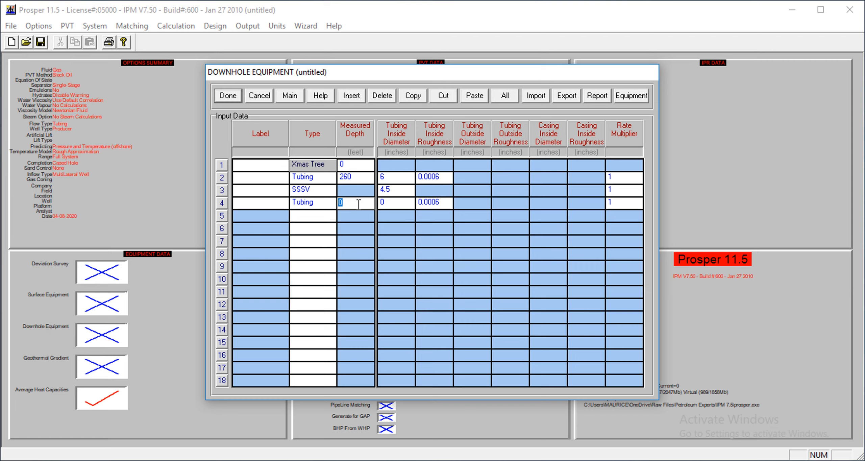
pyautogui.write('1577')
pyautogui.click(386, 203)
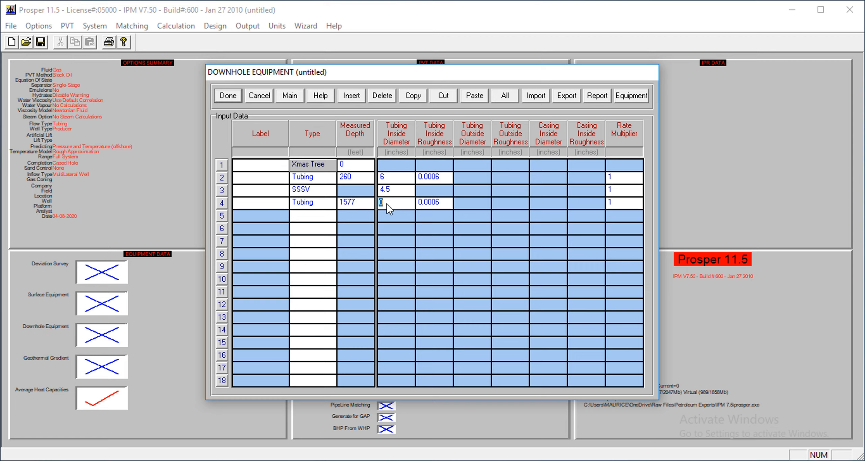
pyautogui.write('6')
pyautogui.click(232, 96)
# Enter the geothermal gradient as 40 deg F at 0 ft and 62 deg F at 1578 ft measured depth
pyautogui.click(368, 165)
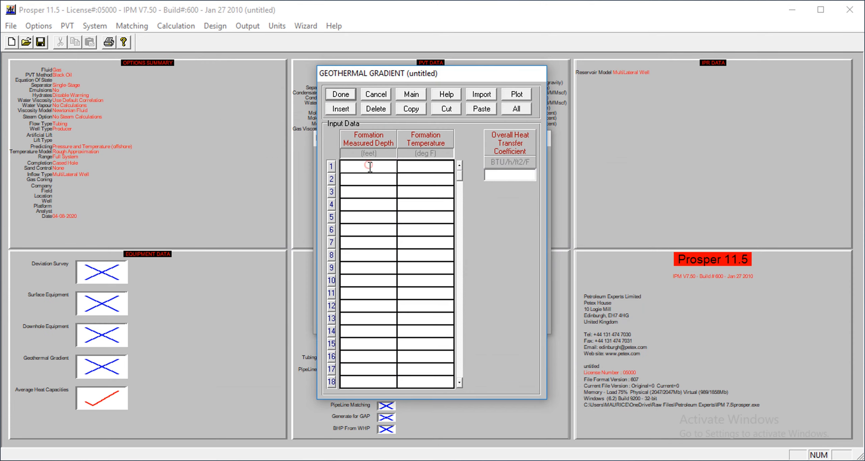
pyautogui.write('0')
pyautogui.press('Tab')
pyautogui.write('40')
pyautogui.press('Tab')
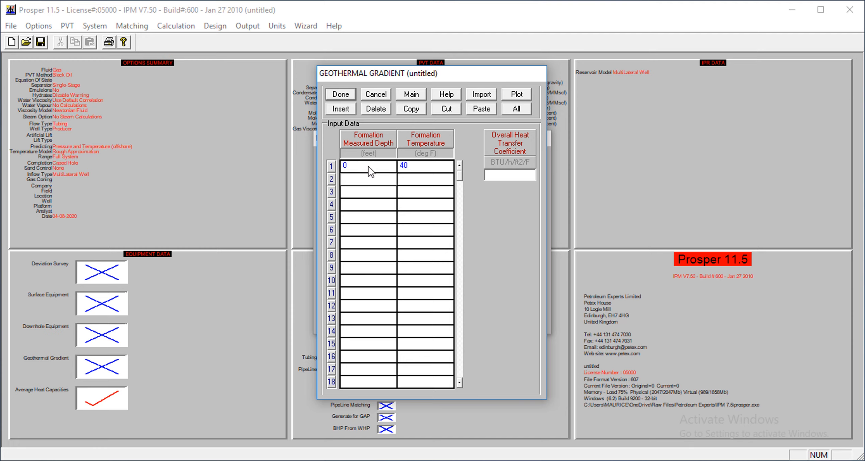
pyautogui.write('1578')
pyautogui.press('Tab')
pyautogui.write('62')
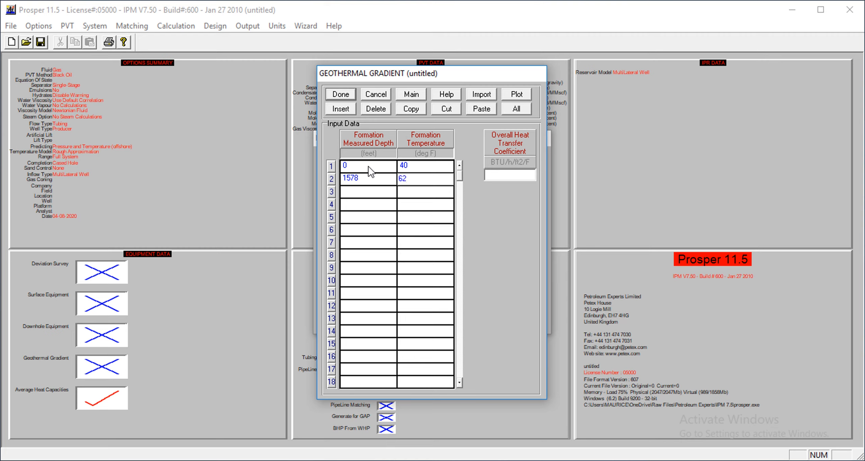
pyautogui.press('Tab')
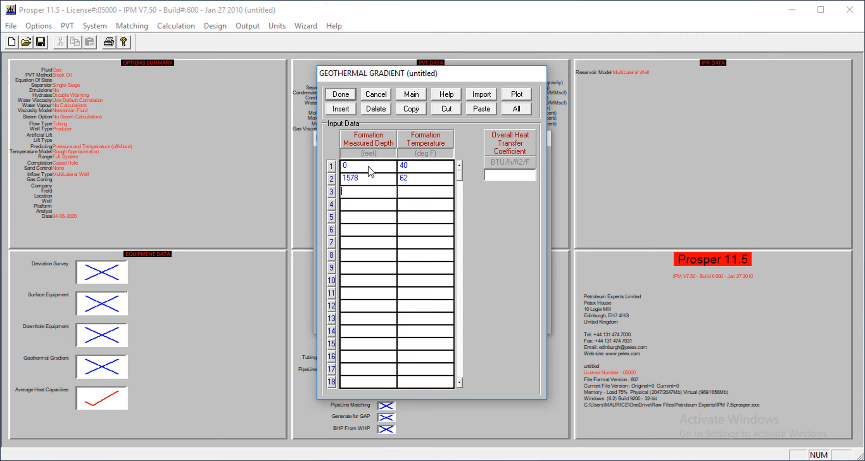
# Set the overall heat transfer coefficient to 3 BTU/h/ft2/F and accept the geothermal gradient and the default average heat capacities
pyautogui.click(524, 176)
pyautogui.write('3')
pyautogui.click(346, 96)
pyautogui.click(363, 210)
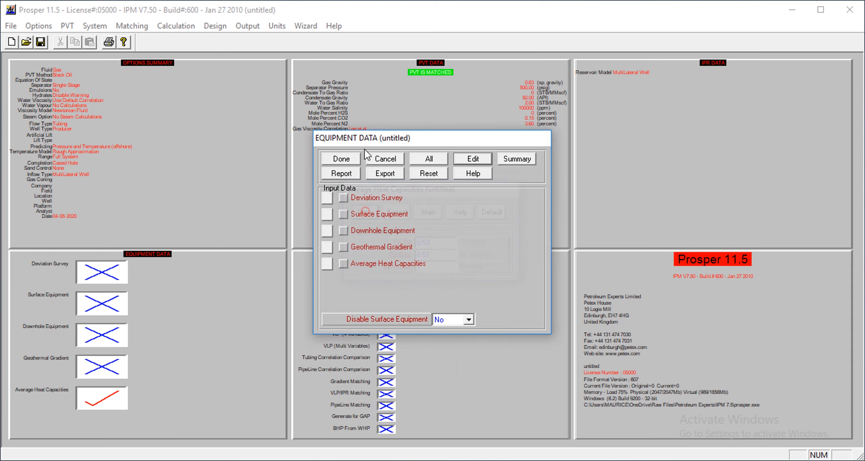
# Review the equipment summary and the downhole equipment drawing, and accept the equipment data
pyautogui.click(510, 156)
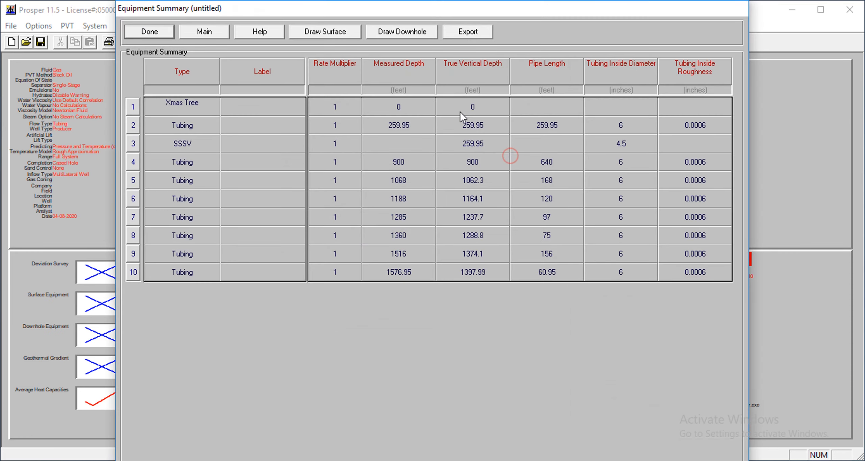
pyautogui.click(423, 35)
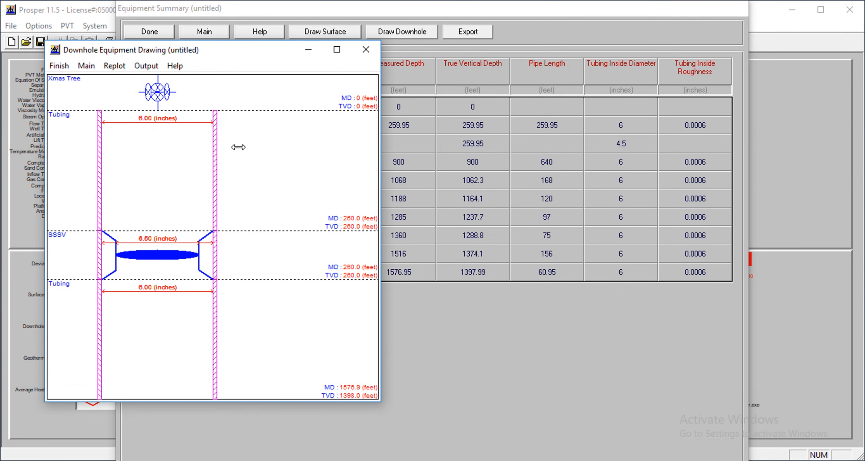
pyautogui.moveTo(226, 53); pyautogui.dragTo(307, 38)
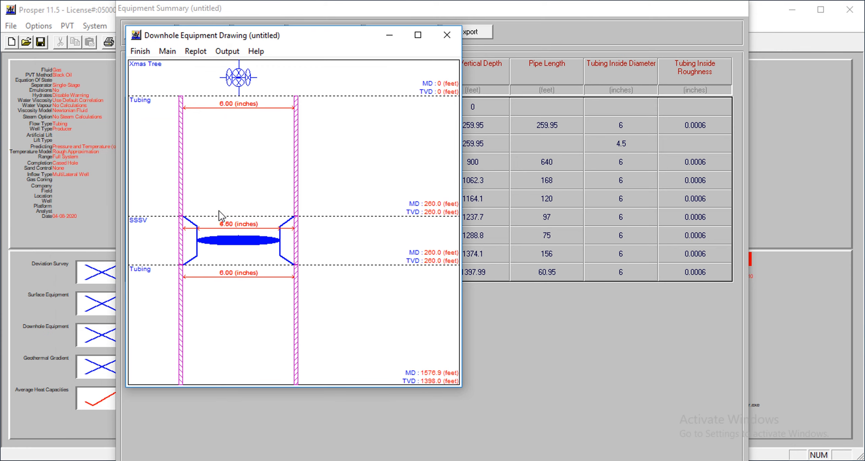
pyautogui.click(438, 35)
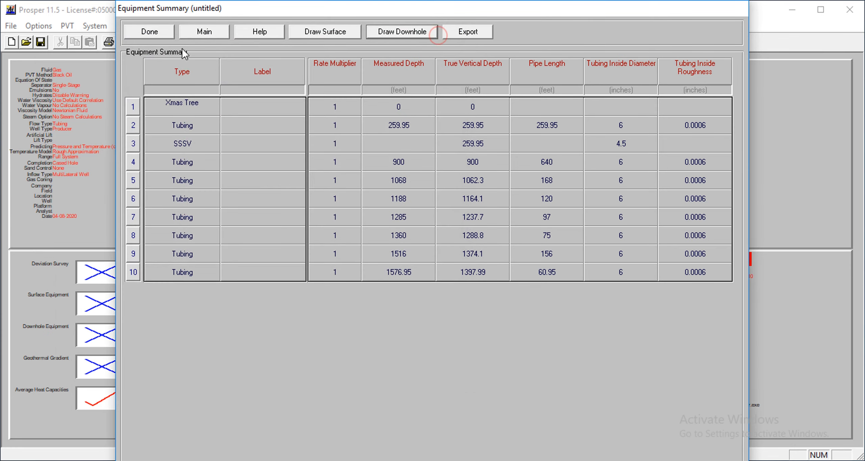
pyautogui.click(161, 32)
pyautogui.click(341, 159)
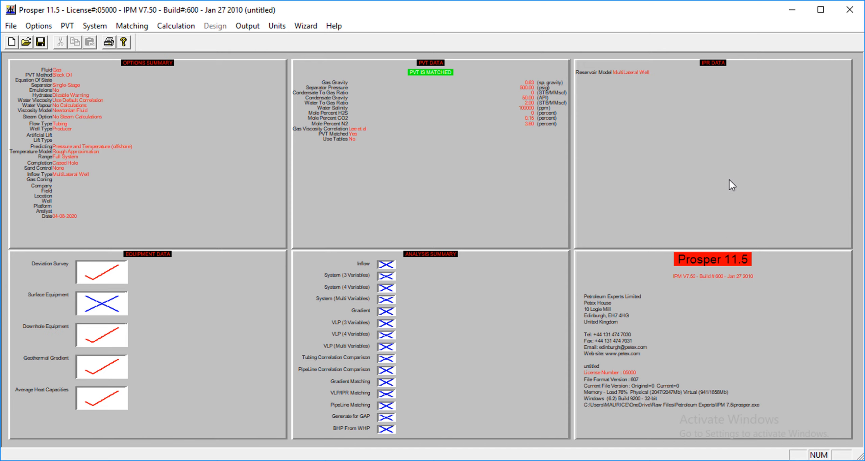
# Open the multilateral inflow network and enlarge its network window to fill the workspace
pyautogui.doubleClick(701, 119)
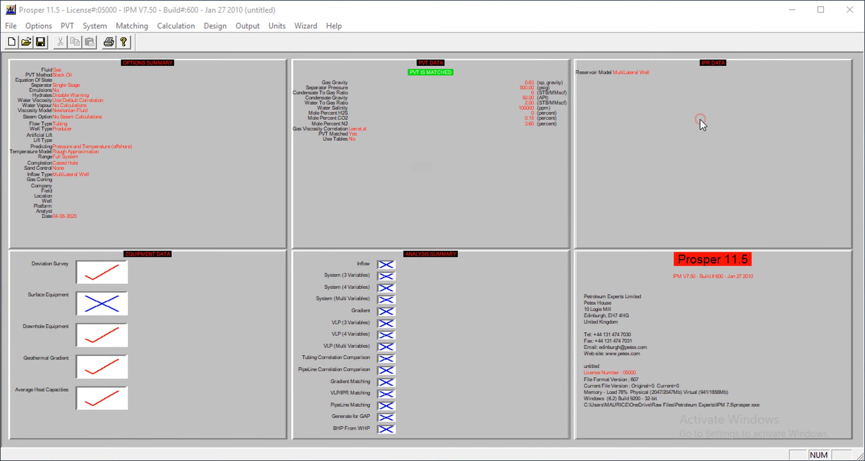
pyautogui.click(704, 112)
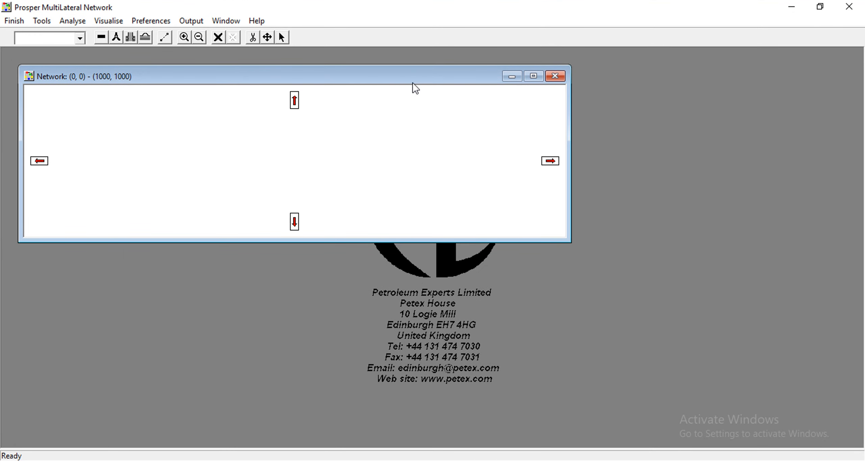
pyautogui.moveTo(408, 75); pyautogui.dragTo(395, 63)
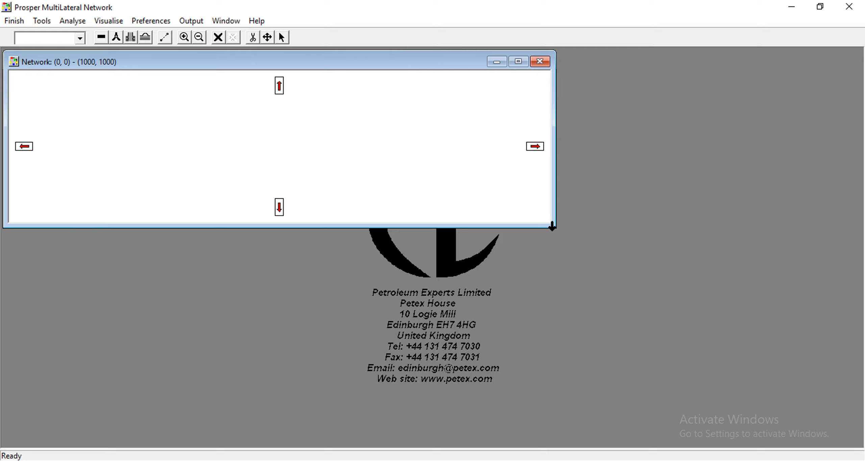
pyautogui.moveTo(552, 225); pyautogui.dragTo(857, 439)
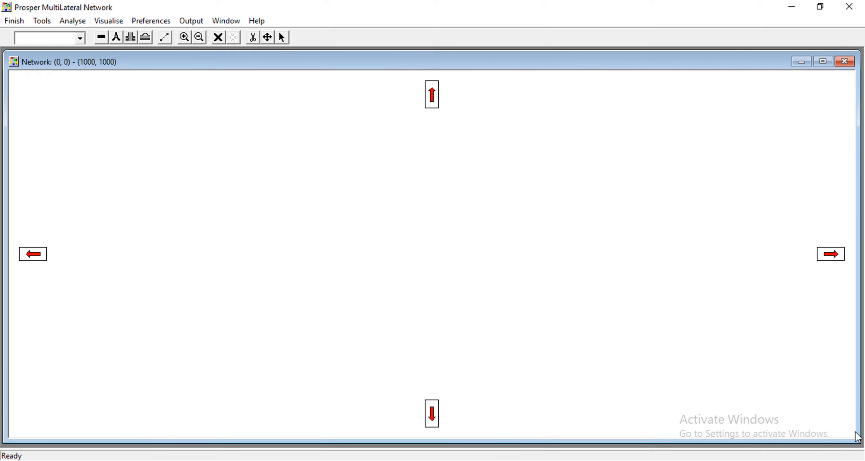
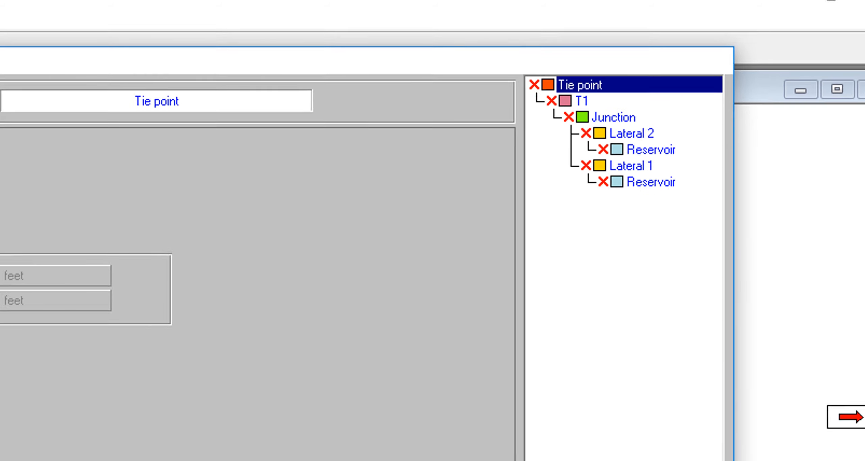
# Set the tie point to 1577 ft measured depth and 1398.4 ft true vertical depth, and check the accepted entries
pyautogui.click(316, 170)
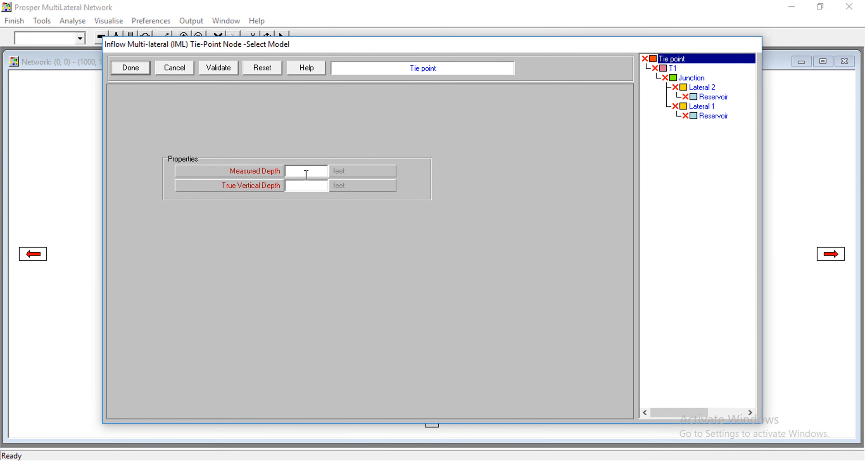
pyautogui.write('1577')
pyautogui.write('1398.')
pyautogui.write('4')
pyautogui.click(131, 69)
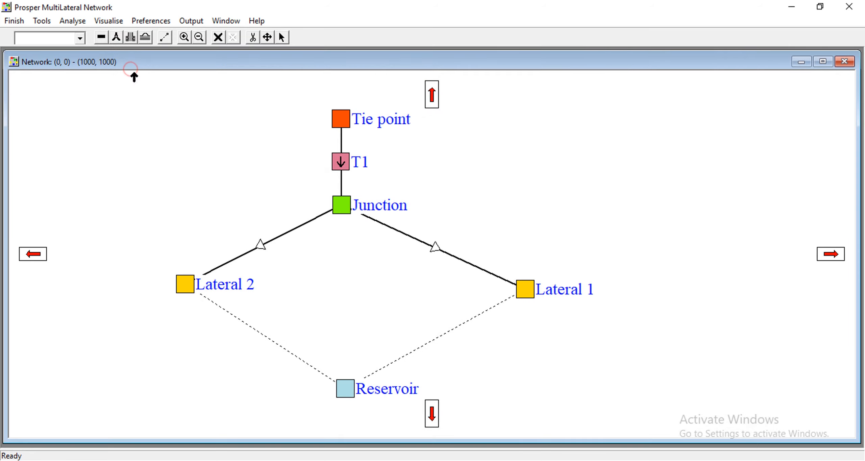
pyautogui.doubleClick(341, 118)
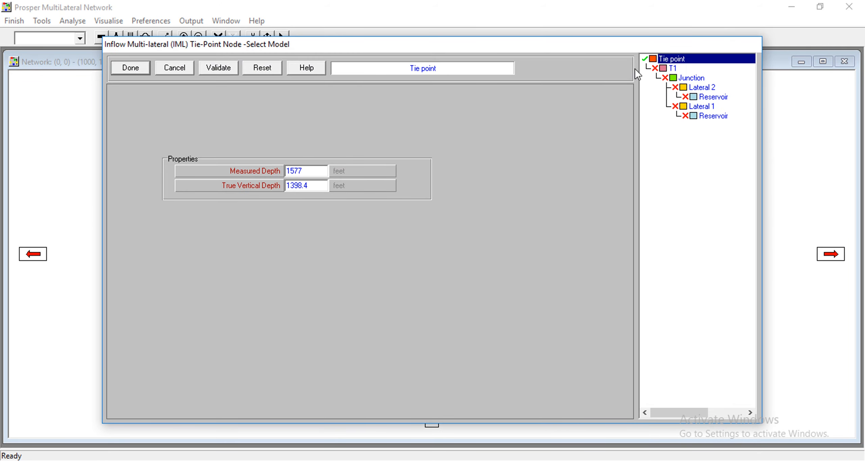
pyautogui.click(143, 69)
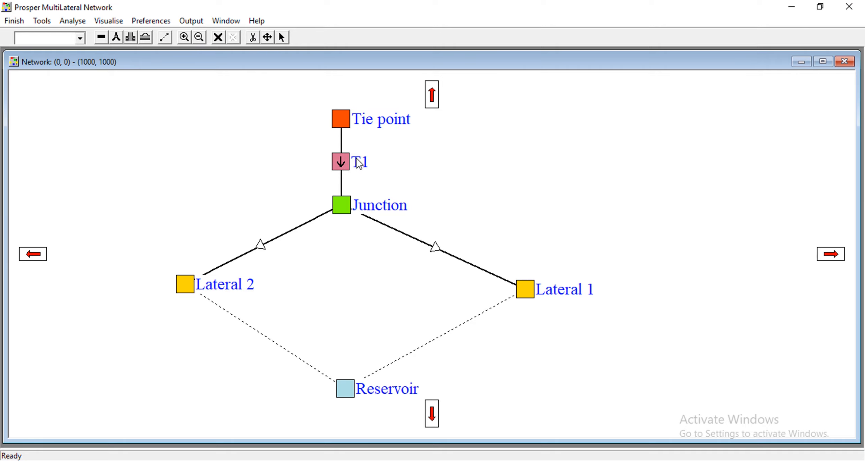
# Add a deviation survey point to tubing T1 at 1650 ft measured depth, 1424 ft true vertical depth and 230.6 degrees azimuth, and review the validation report
pyautogui.doubleClick(341, 163)
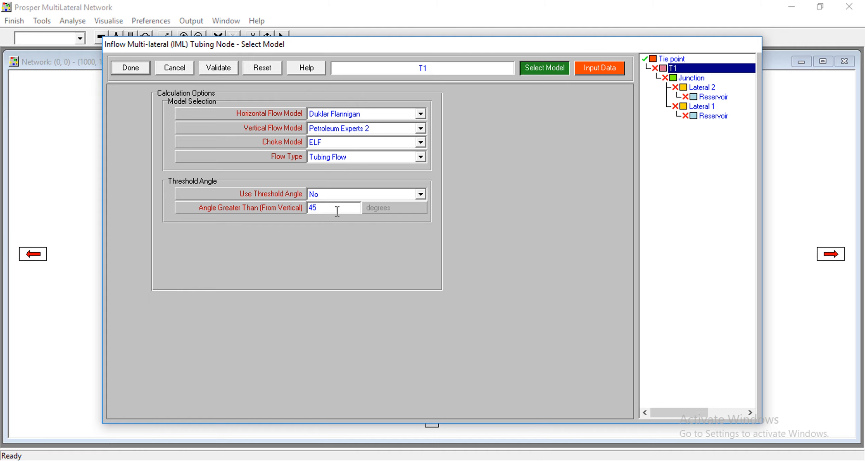
pyautogui.click(596, 67)
pyautogui.click(194, 223)
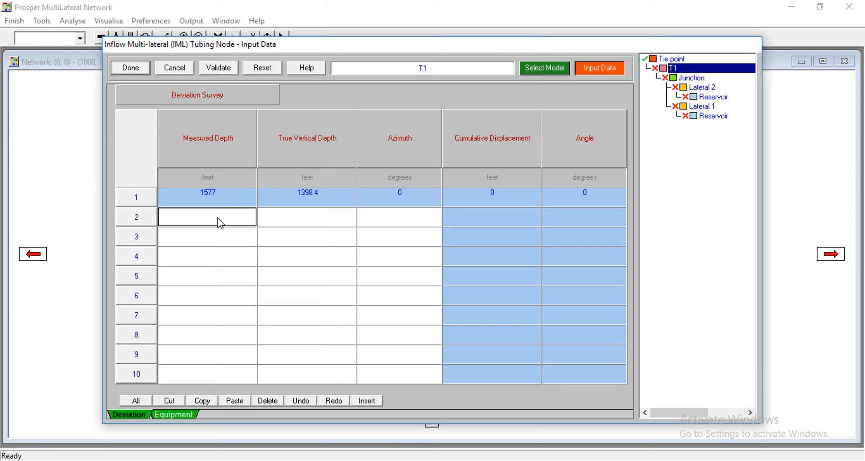
pyautogui.write('1')
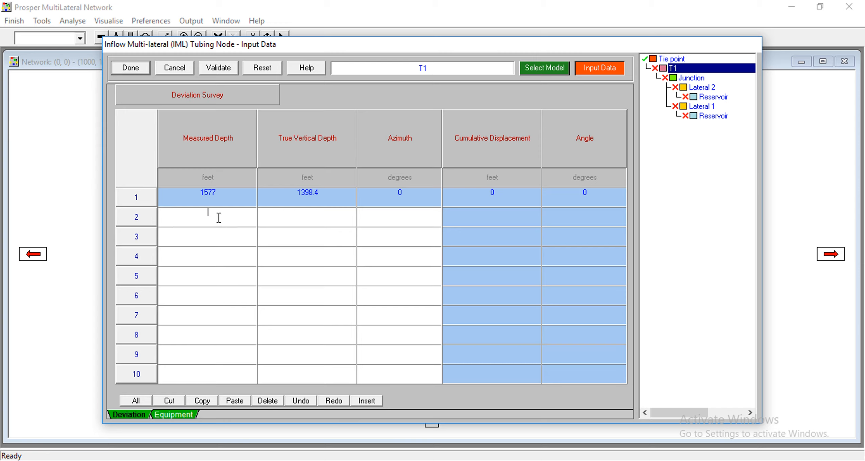
pyautogui.write('1650')
pyautogui.press('Tab')
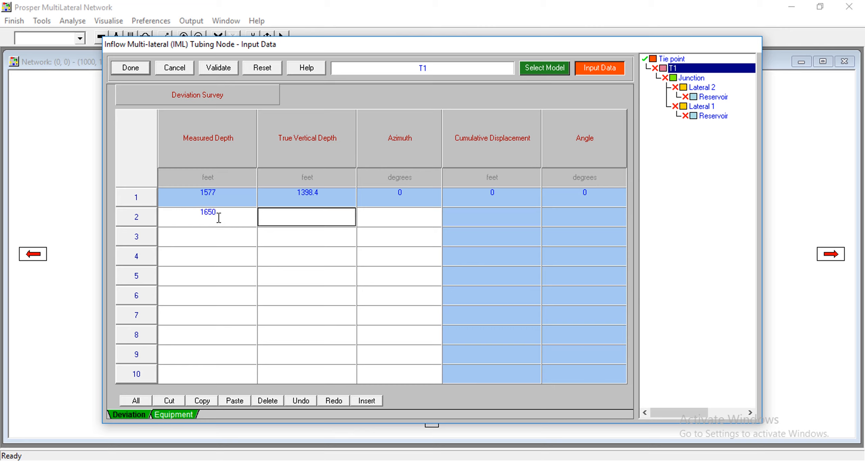
pyautogui.write('1424')
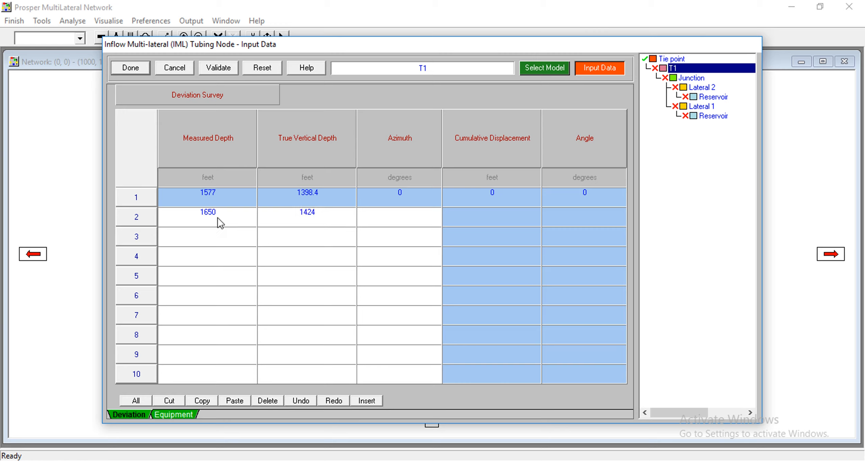
pyautogui.press('Tab')
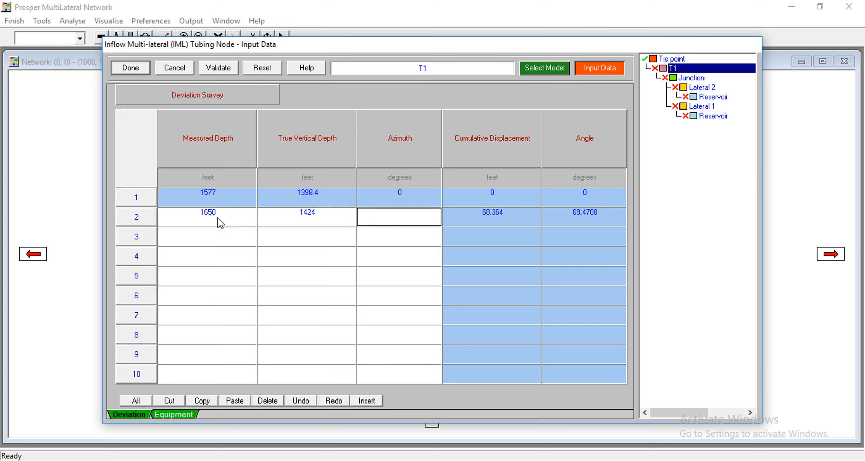
pyautogui.write('230.6')
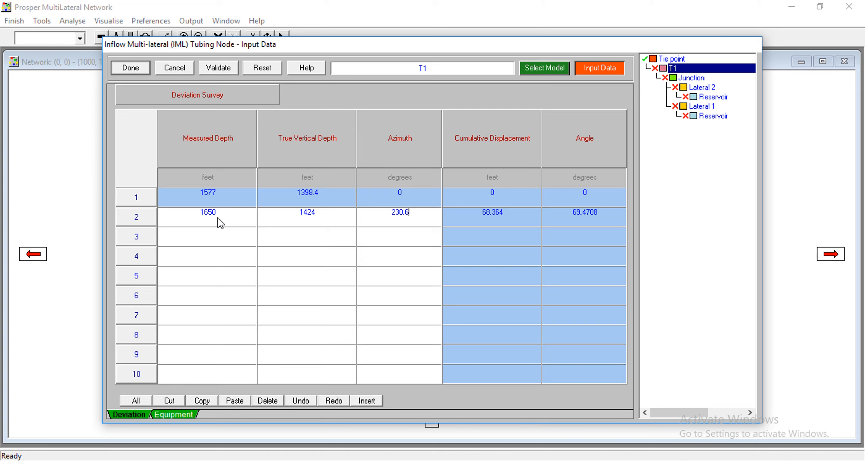
pyautogui.click(568, 373)
pyautogui.click(127, 67)
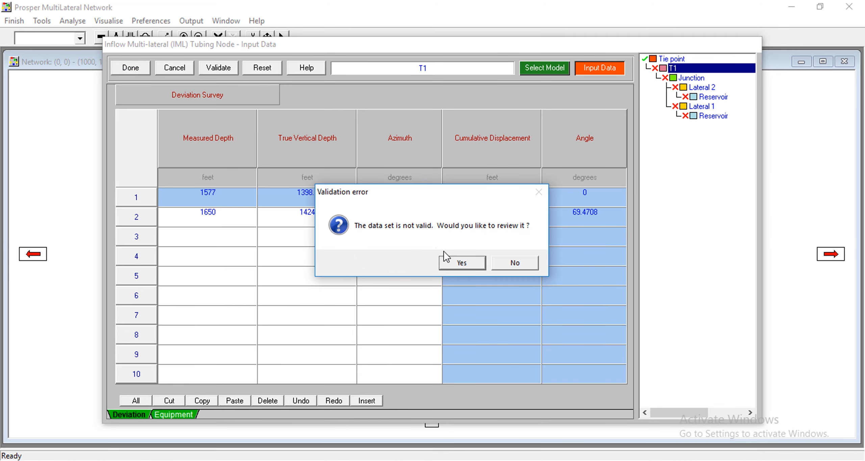
pyautogui.click(462, 263)
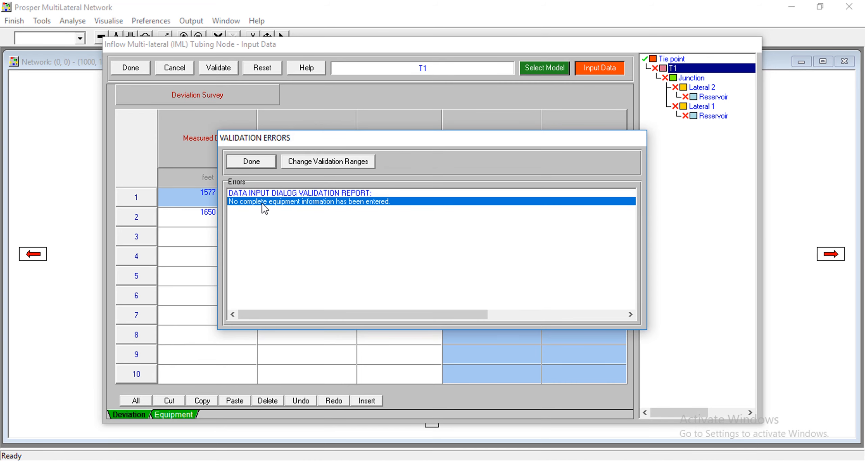
pyautogui.click(246, 159)
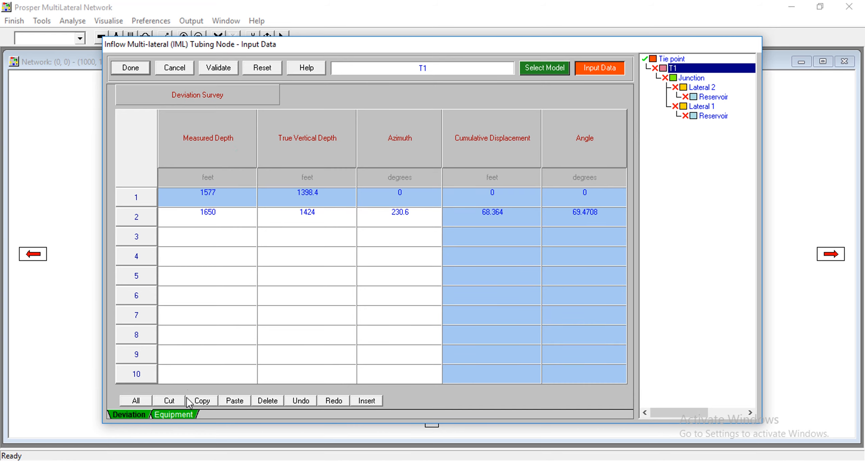
# Add a tubing section to T1 down to 1650 ft measured depth with a 7-inch inside diameter, accept it, and check the junction's depths
pyautogui.click(176, 413)
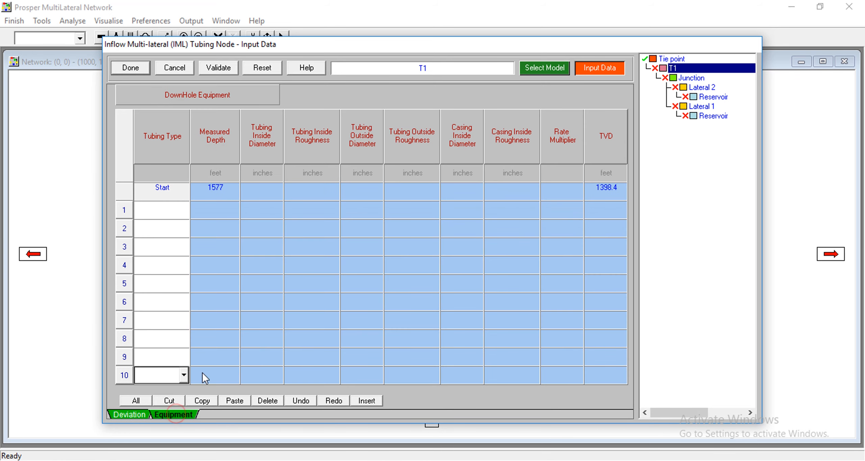
pyautogui.click(175, 212)
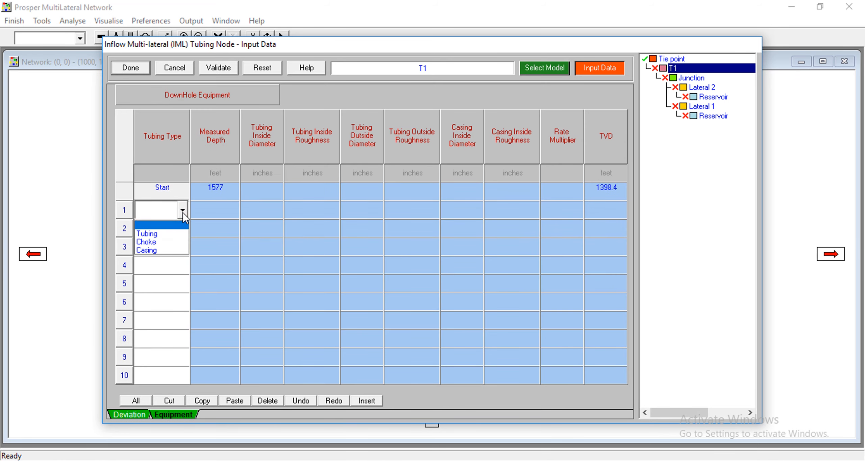
pyautogui.click(176, 233)
pyautogui.click(213, 212)
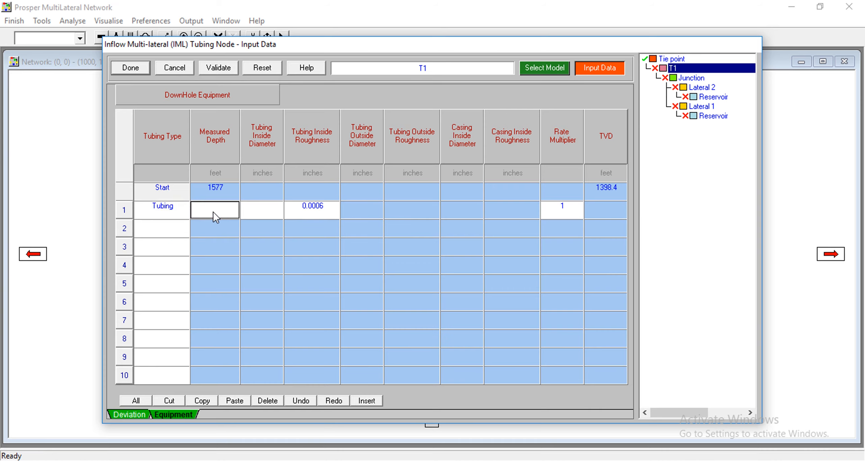
pyautogui.write('1650')
pyautogui.click(254, 214)
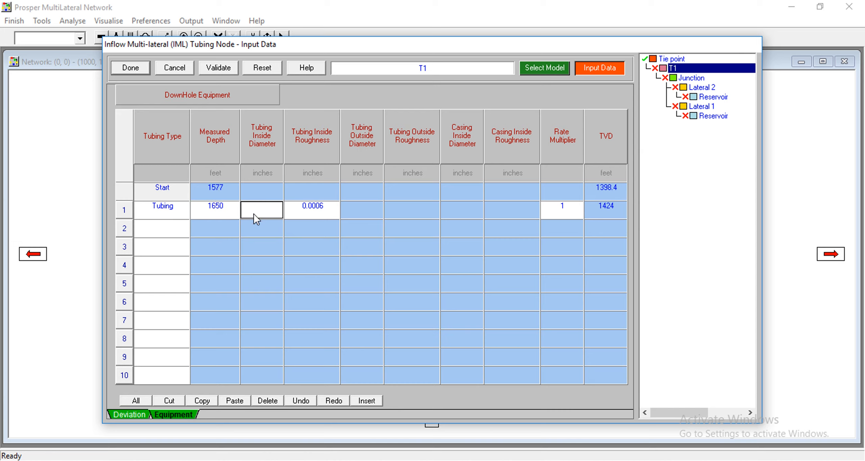
pyautogui.write('7')
pyautogui.press('Return')
pyautogui.click(559, 198)
pyautogui.click(130, 68)
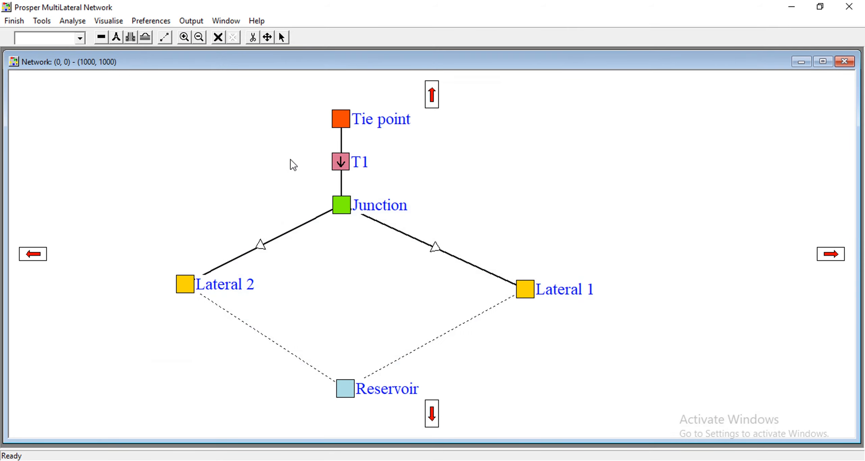
pyautogui.doubleClick(344, 204)
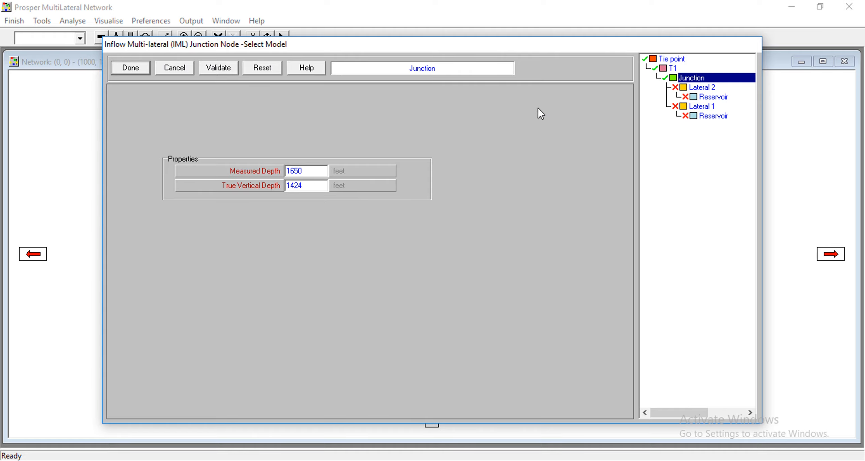
pyautogui.click(131, 69)
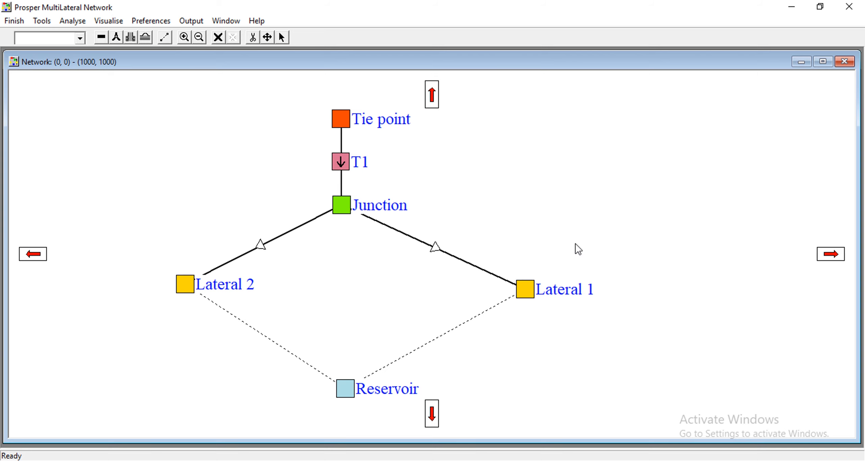
# Set Lateral 1's Dietz shape factor to 31.6 and its wellbore radius to 0.354 ft
pyautogui.doubleClick(526, 288)
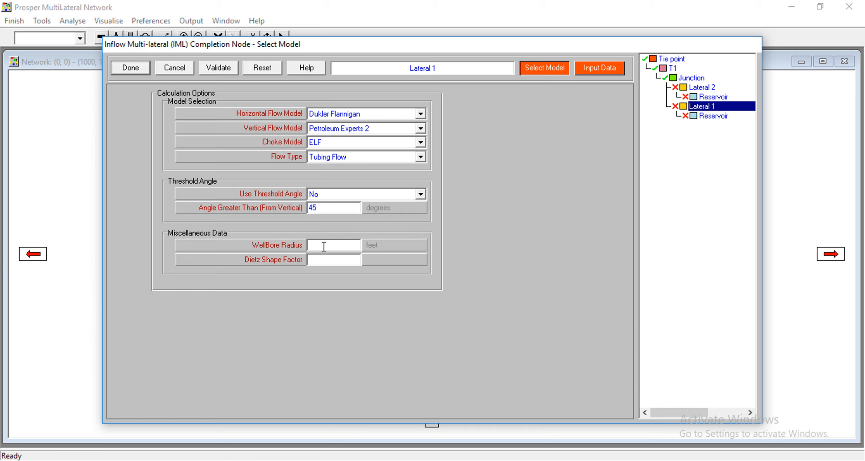
pyautogui.click(316, 261)
pyautogui.write('31.6')
pyautogui.click(332, 245)
pyautogui.write('0.354')
# Look over Lateral 1's equipment and perforation input tables, and return to its deviation survey
pyautogui.click(600, 67)
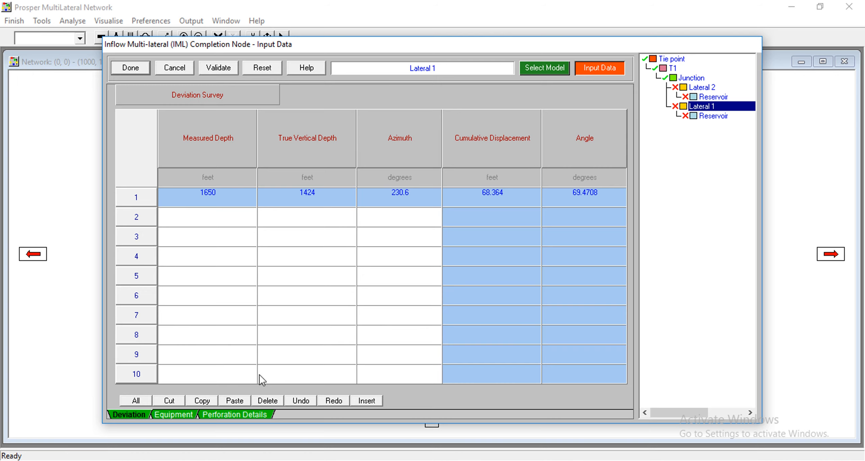
pyautogui.click(177, 416)
pyautogui.click(238, 414)
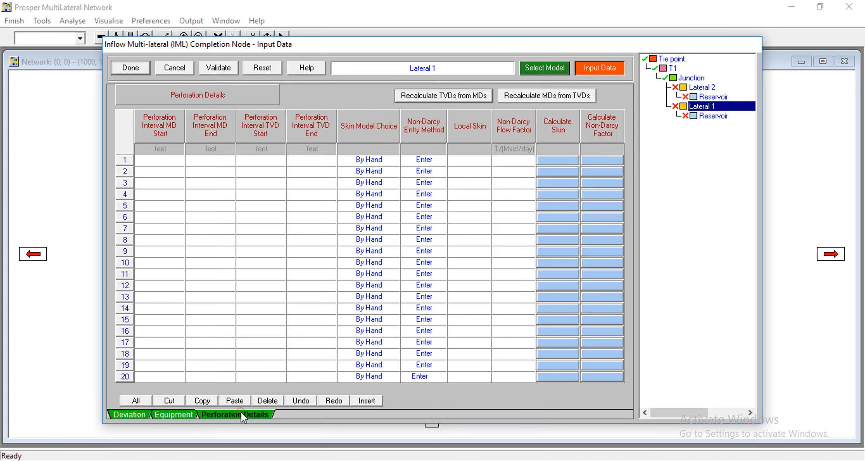
pyautogui.click(174, 414)
pyautogui.click(132, 414)
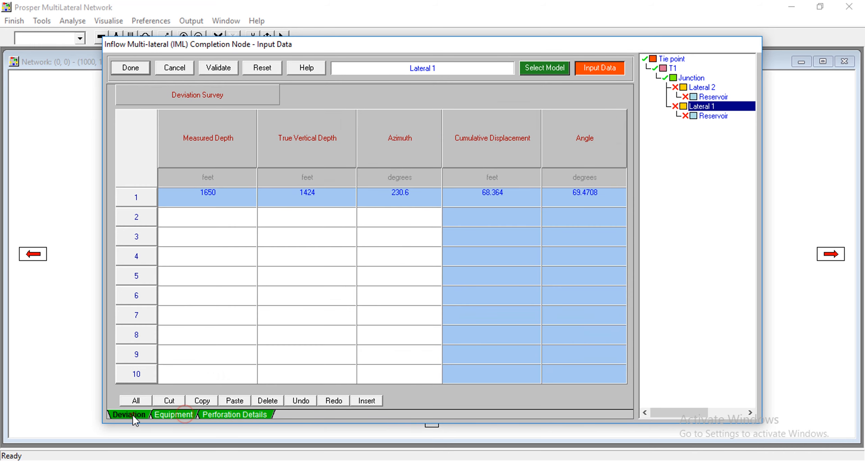
# Paste Lateral 1's deviation survey points: 1701/1437/243, 1840/1449.3/264.9 and 1940/1450.9/269.8 as measured depth, true vertical depth and azimuth
pyautogui.click(234, 215)
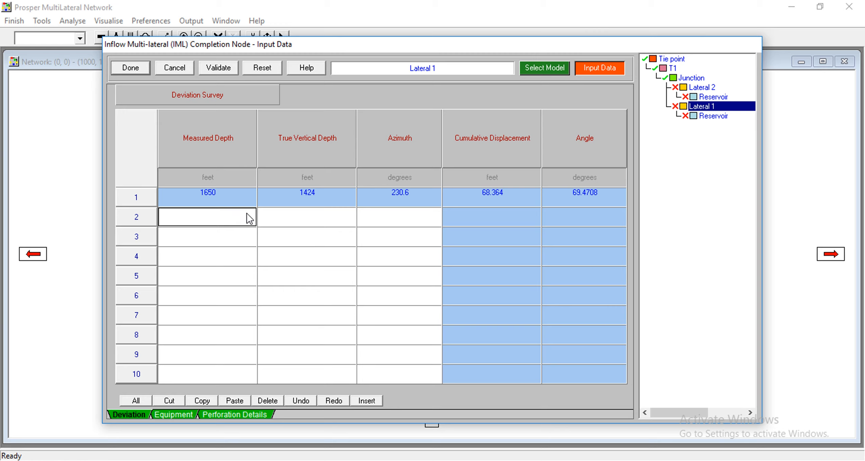
pyautogui.hotkey('ctrl', 'v')
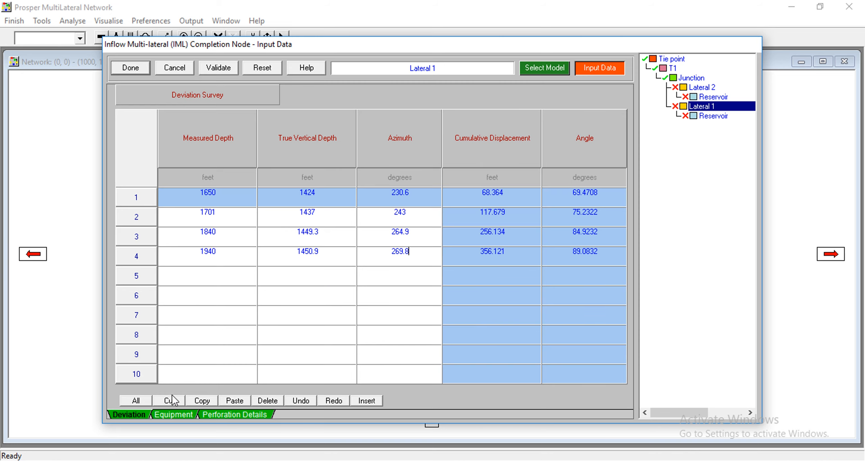
# Add a tubing section to Lateral 1's downhole equipment, down to 1900 ft measured depth with a 3.5-inch inside diameter
pyautogui.click(181, 416)
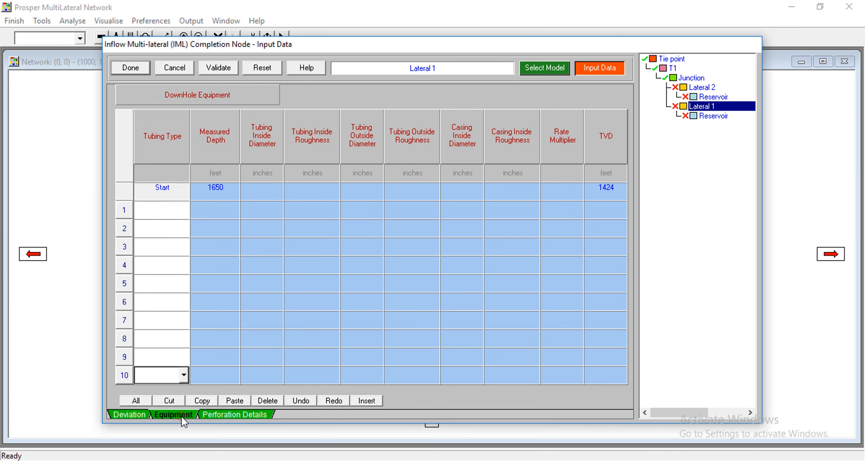
pyautogui.click(174, 208)
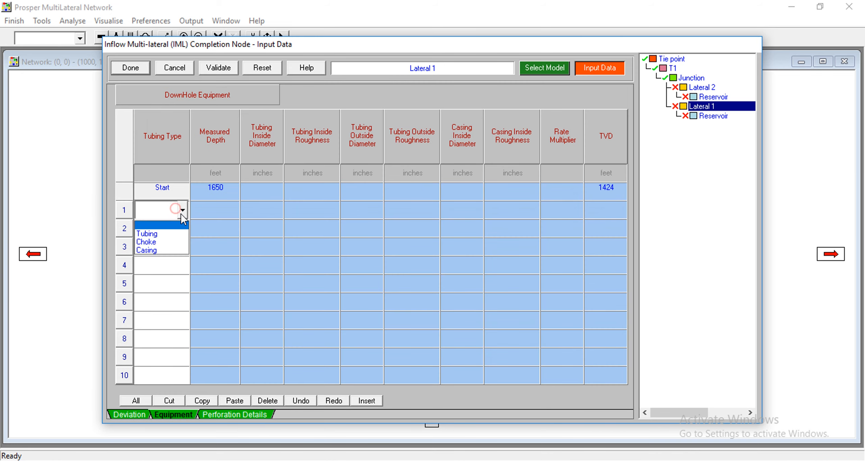
pyautogui.click(174, 231)
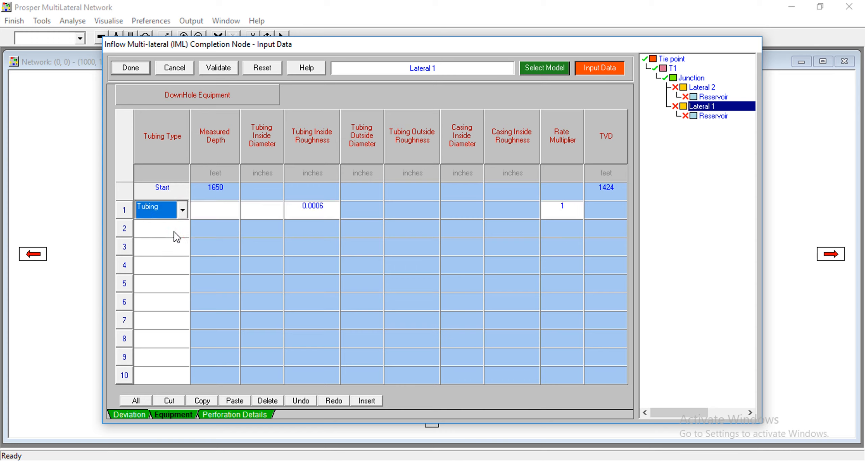
pyautogui.click(227, 217)
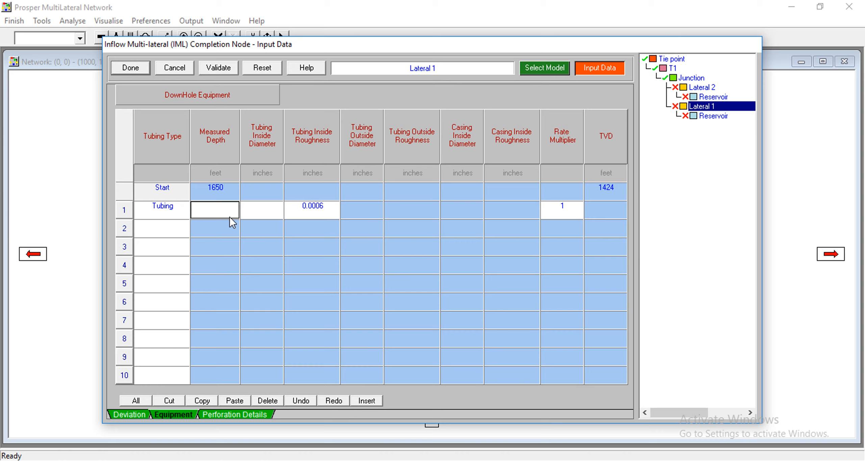
pyautogui.write('1900')
pyautogui.click(265, 213)
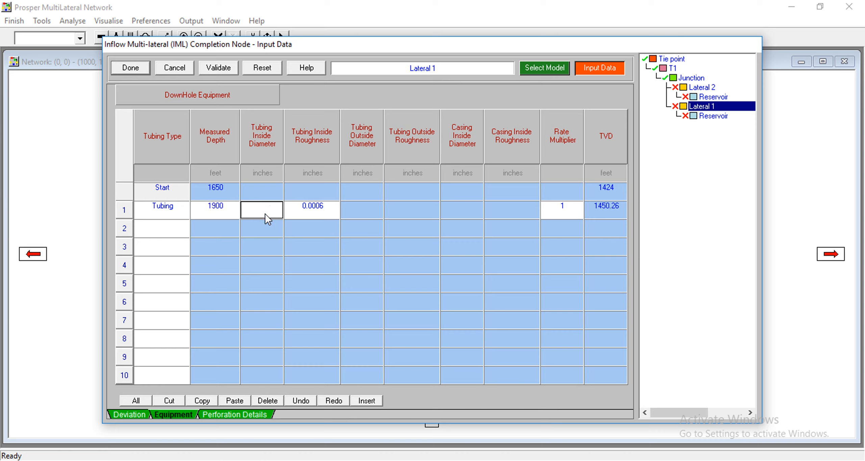
pyautogui.write('3.5')
# Define Lateral 1's first perforation interval from 1650 to 1900 ft measured depth
pyautogui.click(243, 415)
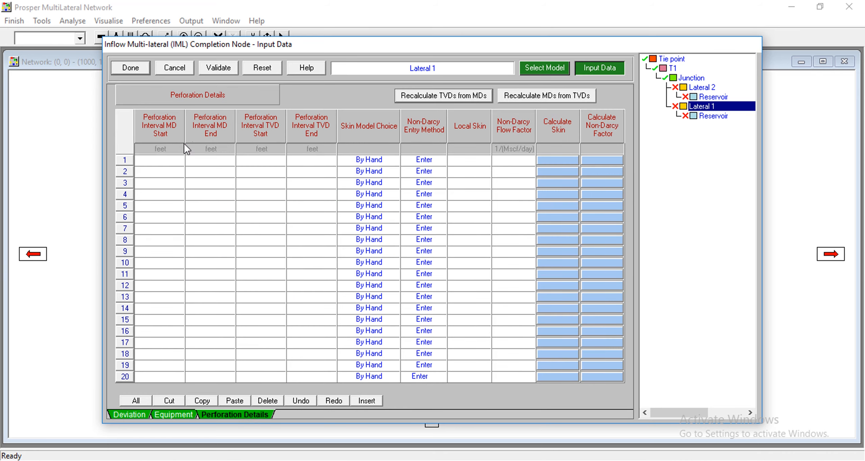
pyautogui.click(176, 161)
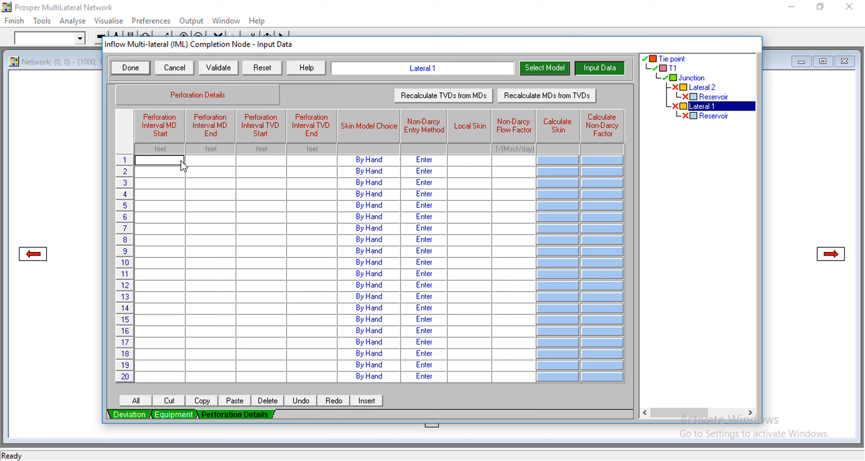
pyautogui.write('1650')
pyautogui.press('Return')
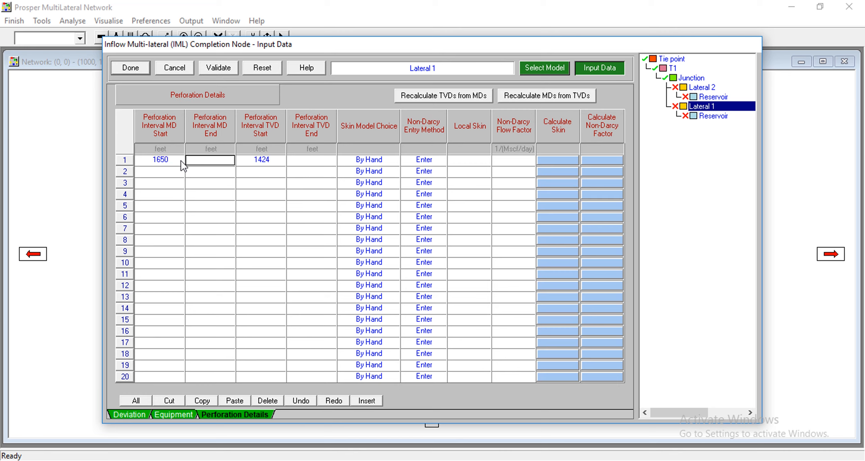
pyautogui.write('1900')
pyautogui.click(299, 170)
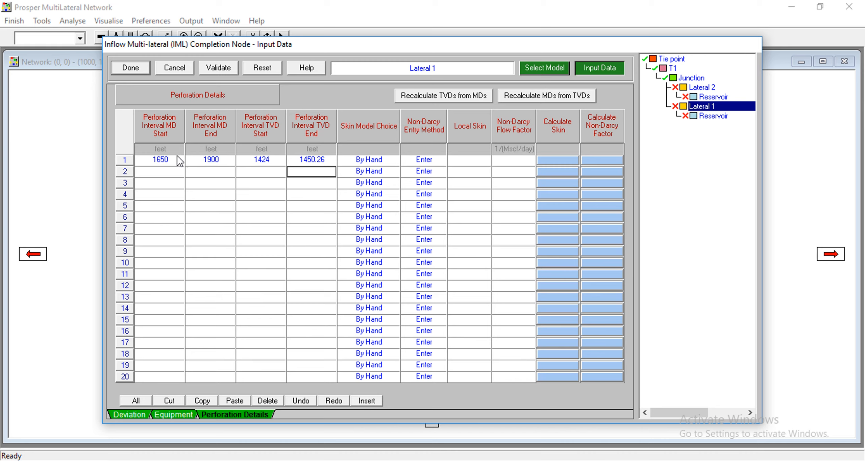
# For Lateral 1's perforation, keep the By Hand skin model and Enter non-Darcy method, with local skin 0 and non-Darcy flow factor 2.80e-10
pyautogui.click(384, 161)
pyautogui.click(385, 161)
pyautogui.click(388, 162)
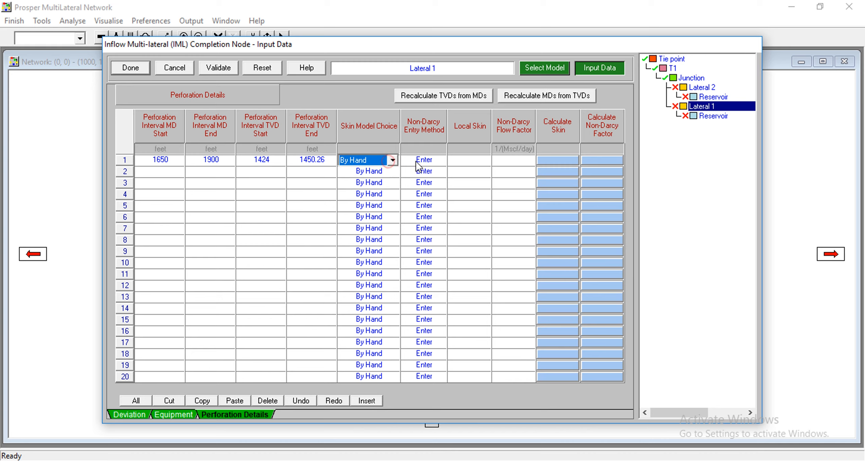
pyautogui.click(418, 161)
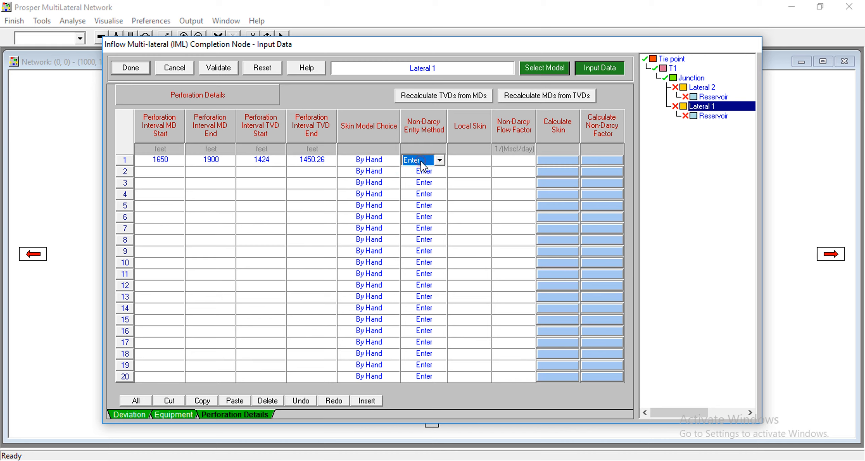
pyautogui.click(439, 160)
pyautogui.click(440, 162)
pyautogui.click(461, 160)
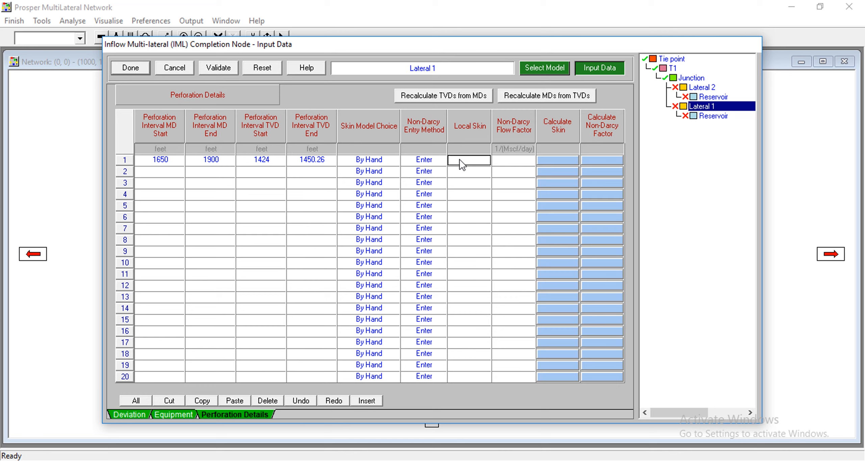
pyautogui.write('0')
pyautogui.write('2.80')
pyautogui.write('e-10')
# Validate Lateral 1's input data and accept it to return to the network diagram
pyautogui.click(220, 69)
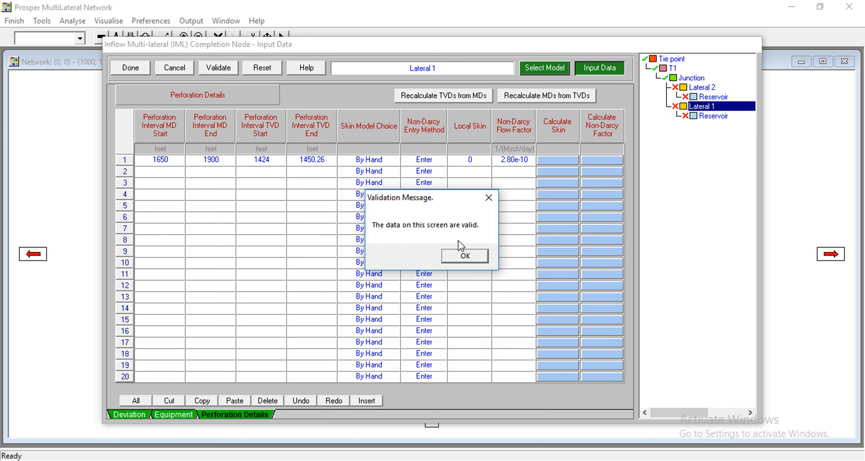
pyautogui.click(465, 258)
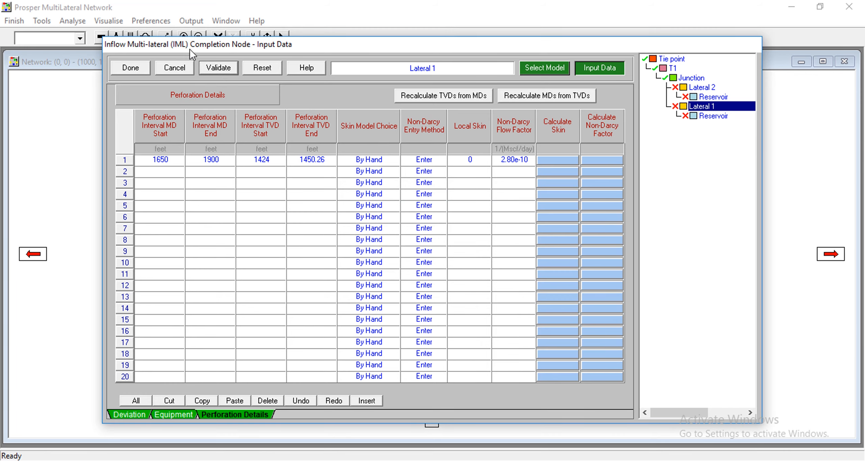
pyautogui.click(132, 69)
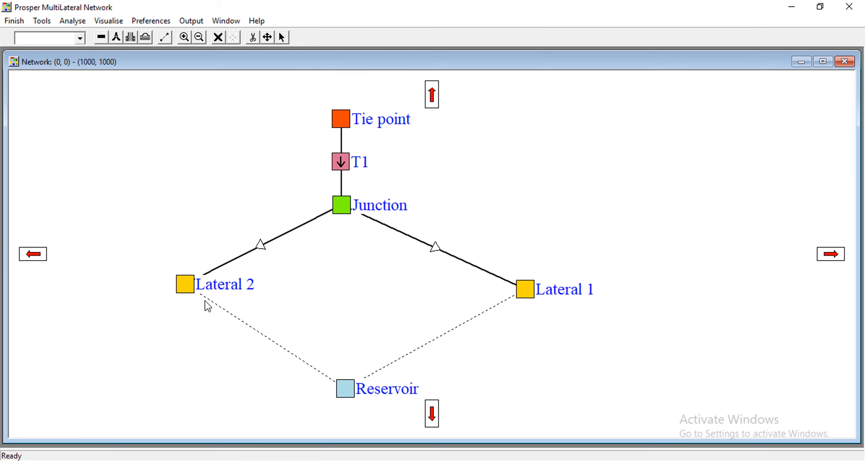
# Open Lateral 2 and set its wellbore radius to 0.354 ft and its Dietz shape factor to 31.6
pyautogui.doubleClick(188, 288)
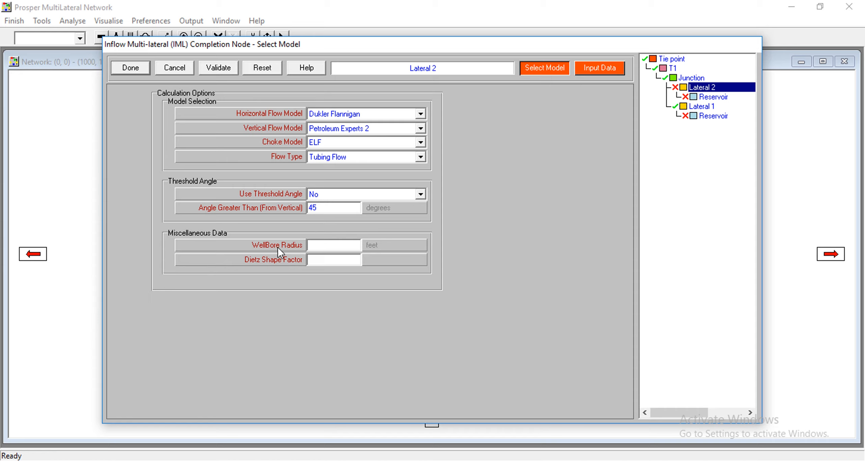
pyautogui.click(324, 245)
pyautogui.write('0.35')
pyautogui.write('4')
pyautogui.write('3')
pyautogui.write('1.6')
pyautogui.press('Tab')
# Fill Lateral 2's deviation survey with the copied points running from 1710 ft to 2483 ft measured depth, including true vertical depths and azimuths
pyautogui.click(593, 67)
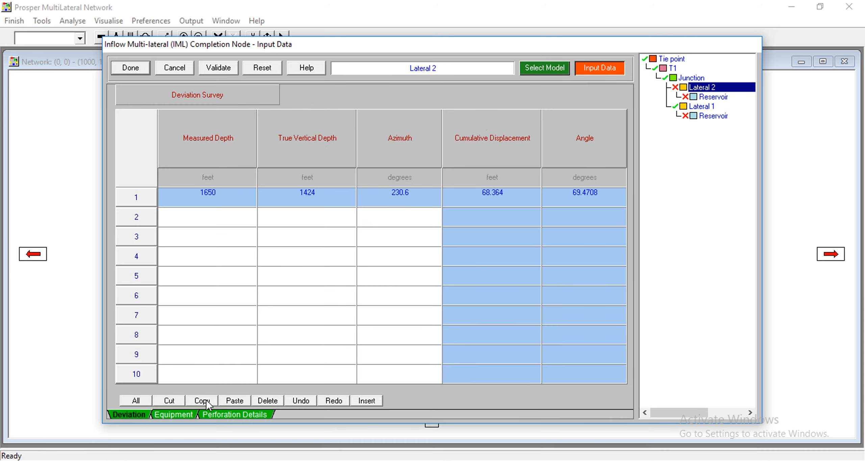
pyautogui.click(161, 415)
pyautogui.click(246, 416)
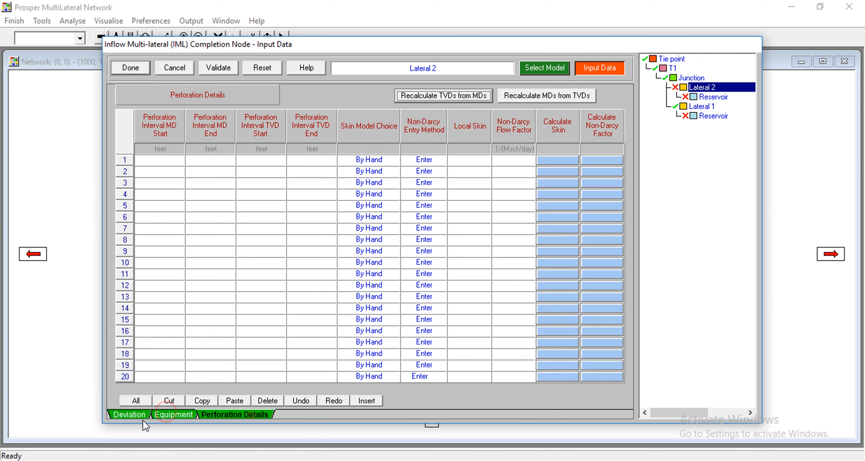
pyautogui.click(129, 415)
pyautogui.click(226, 220)
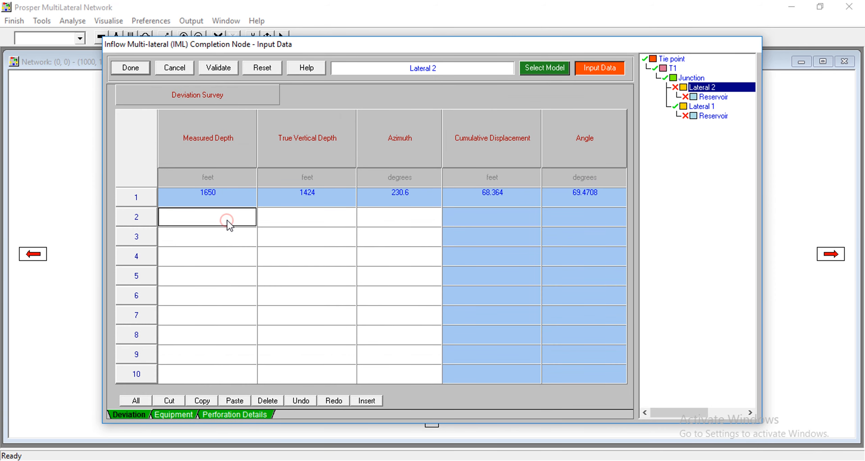
pyautogui.write('1710\t1430.1\t231.3 1784\t1432.7\t239.2 1908\t1432.2\t257.6 2024\t1438.5\t267.1 2155\t1447.9\t256.6 2290\t1445.8\t248.1 2395\t1449.8\t238.8 2436\t1449.8\t235 2483\t1449.8\t231')
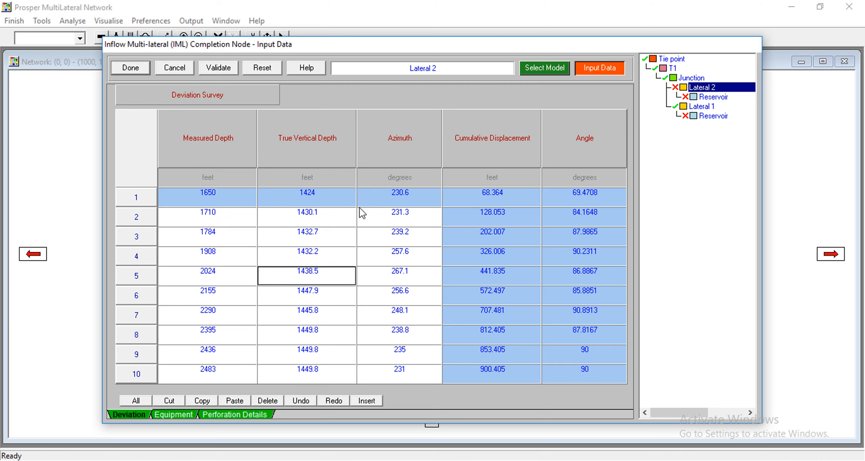
# Add a tubing section to Lateral 2's downhole equipment, down to 2483 ft measured depth with a 4-inch inside diameter
pyautogui.click(173, 415)
pyautogui.click(181, 213)
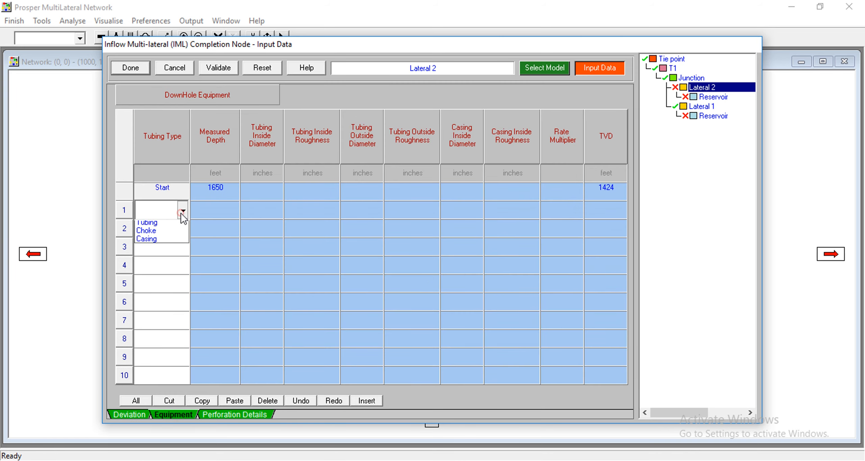
pyautogui.click(167, 234)
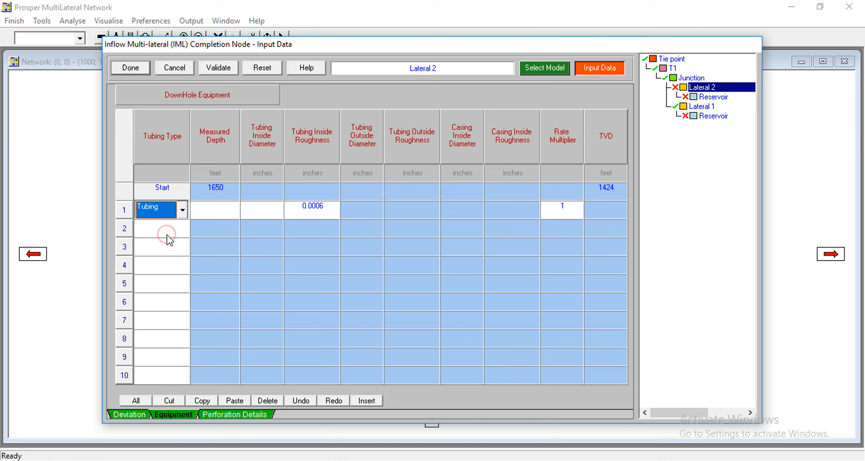
pyautogui.click(229, 214)
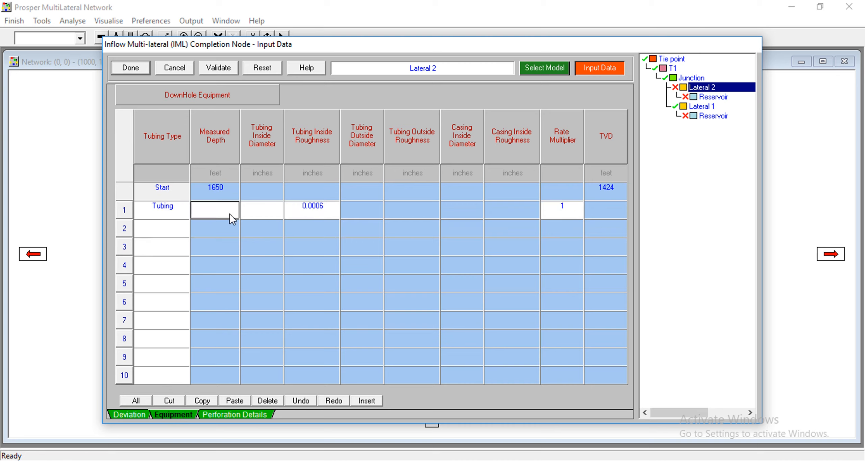
pyautogui.write('2483')
pyautogui.click(240, 211)
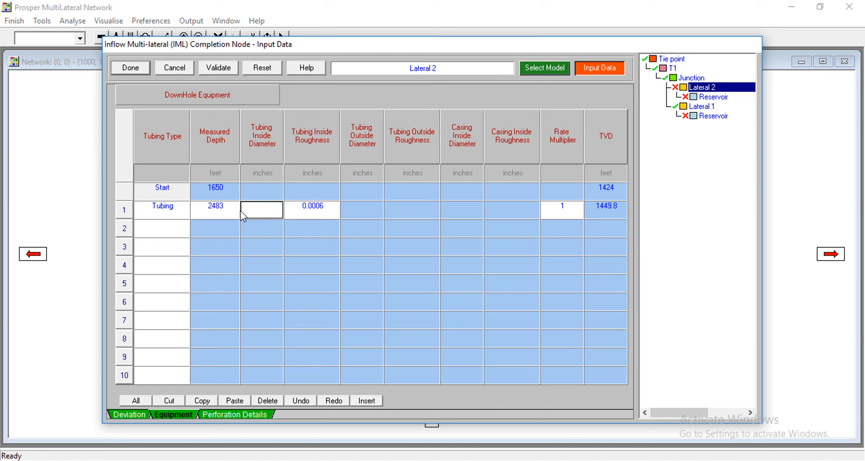
pyautogui.write('4')
# Define Lateral 2's first perforation interval from 1670 to 2483 ft measured depth
pyautogui.click(242, 415)
pyautogui.click(178, 161)
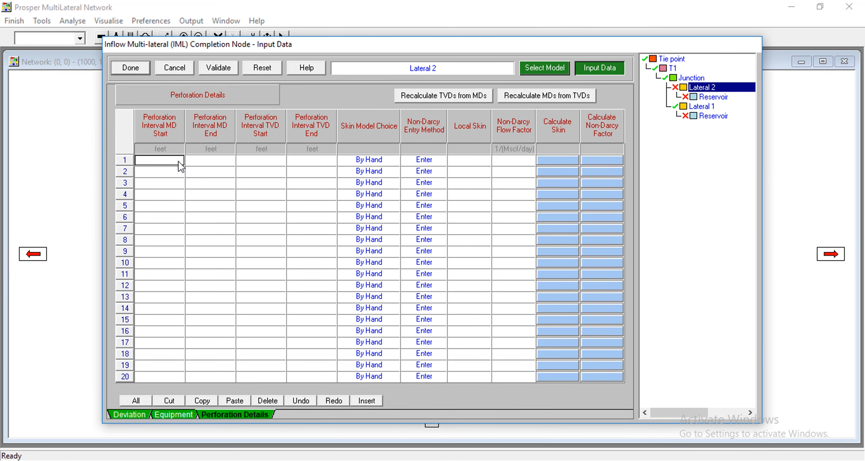
pyautogui.write('1670')
pyautogui.press('Tab')
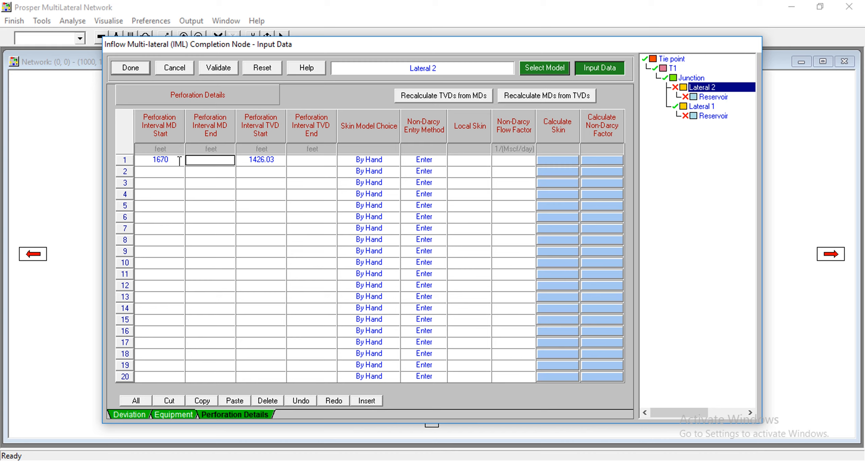
pyautogui.write('2483')
pyautogui.press('Tab')
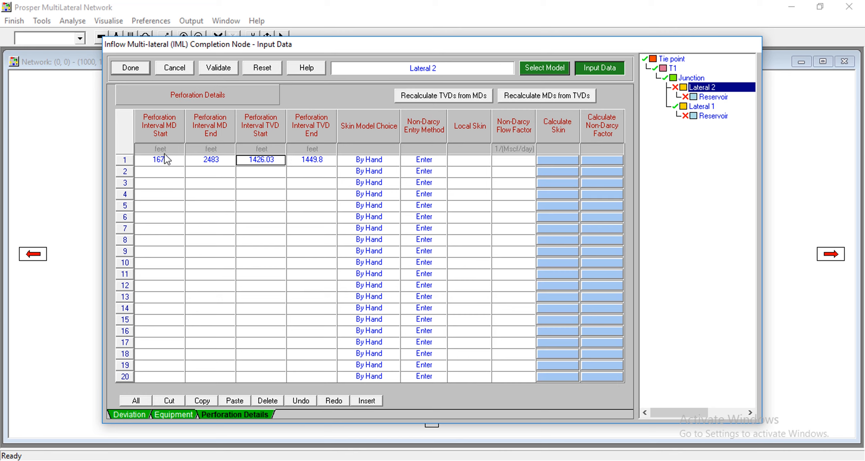
# Set Lateral 2's local skin to 0 and non-Darcy flow factor to 2.80e-10, and accept the lateral's data
pyautogui.click(466, 160)
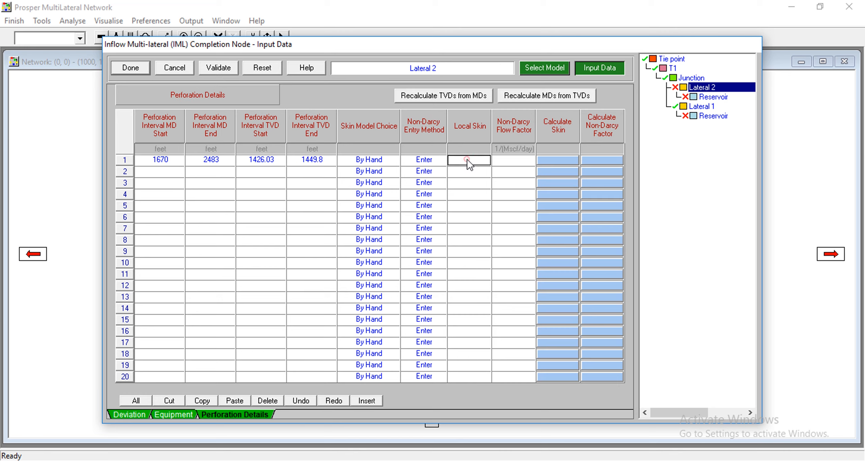
pyautogui.write('0')
pyautogui.click(497, 161)
pyautogui.write('2.80e-10')
pyautogui.click(131, 69)
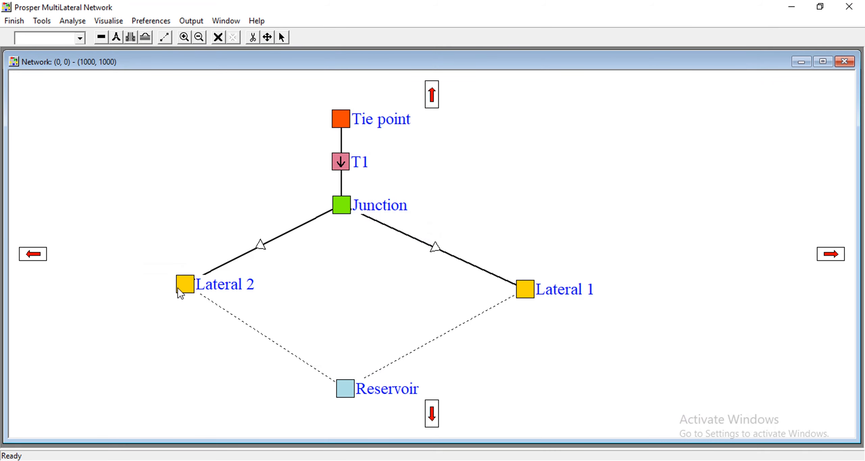
# Open the Reservoir node and enter a pressure of 557 psig, a temperature of 65 deg F and a condensate gravity of 50 API
pyautogui.moveTo(344, 386)
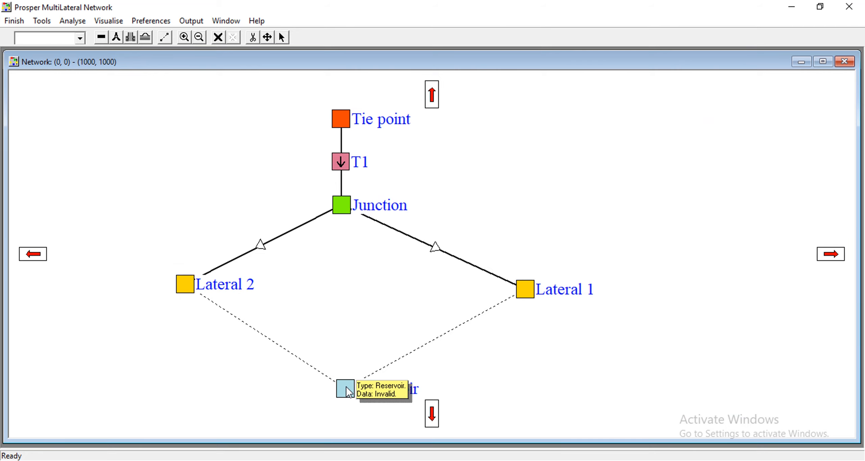
pyautogui.doubleClick(346, 387)
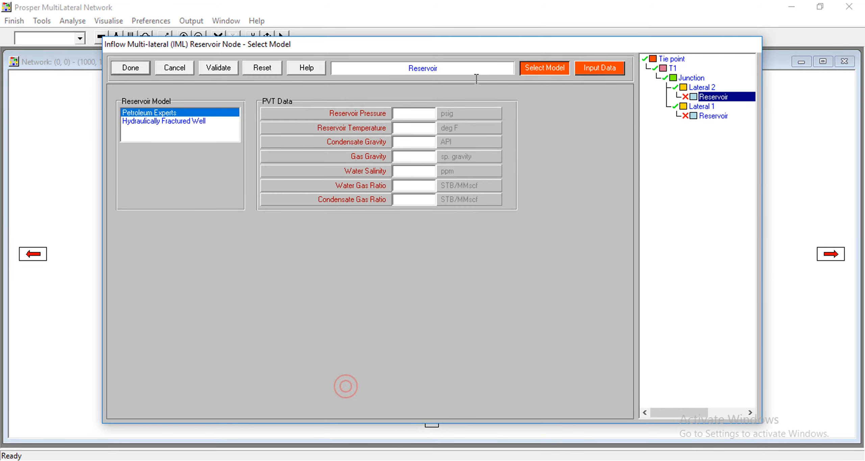
pyautogui.click(407, 116)
pyautogui.write('557')
pyautogui.write('65')
pyautogui.press('Tab')
pyautogui.write('50')
pyautogui.press('Tab')
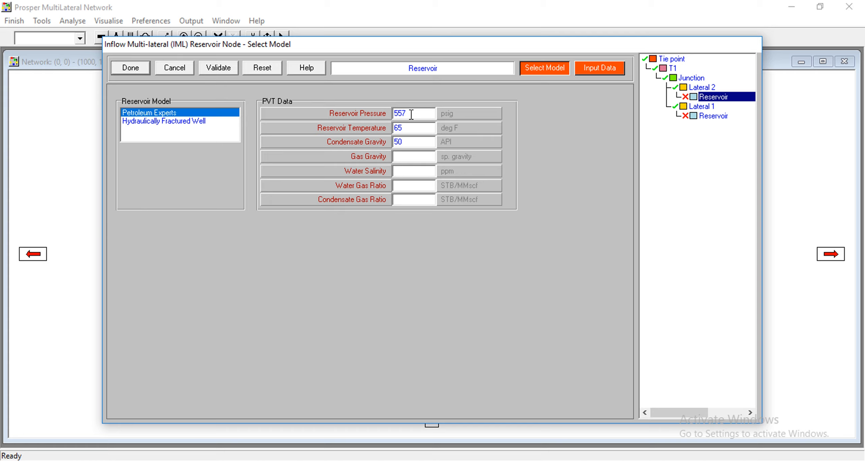
# Set the reservoir's gas gravity to 0.63 and its water salinity to 100000 ppm
pyautogui.write('0.63')
pyautogui.write('100')
pyautogui.press('BackSpace')
pyautogui.press('BackSpace')
pyautogui.press('BackSpace')
pyautogui.press('Tab')
pyautogui.write('100000')
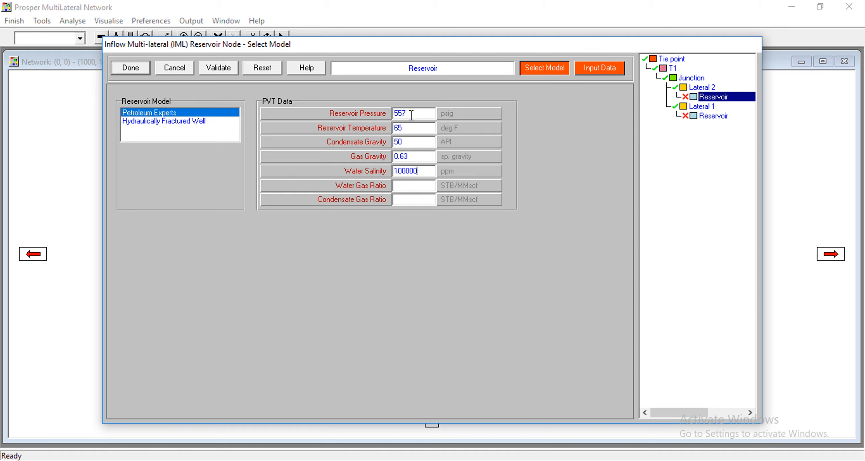
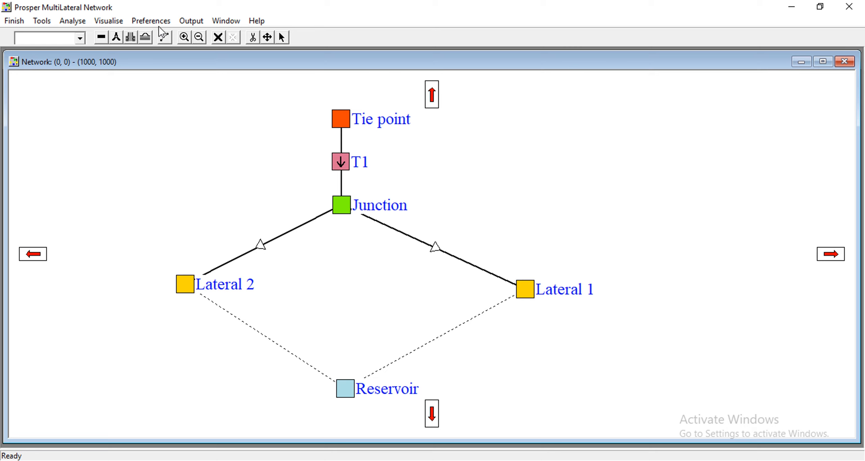
# Display the front, side and top views of the multilateral well together with the network
pyautogui.click(111, 21)
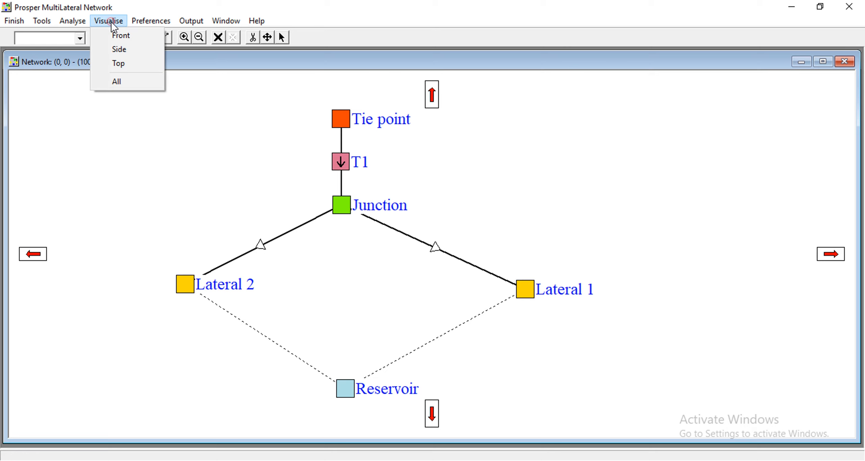
pyautogui.click(122, 81)
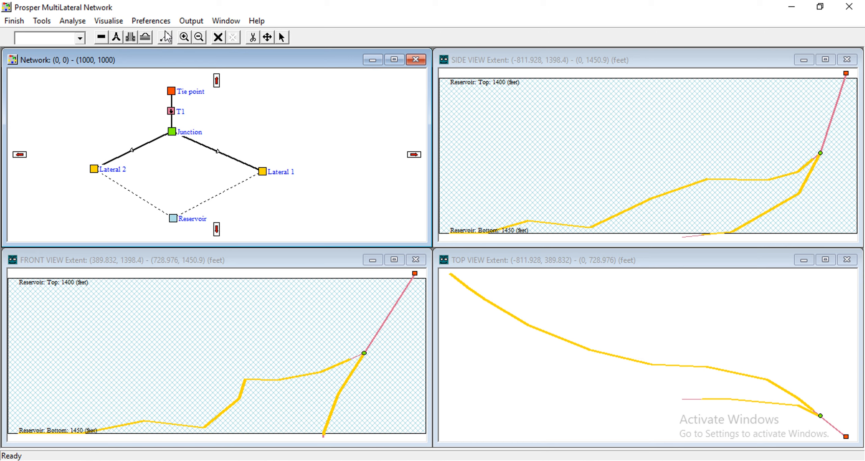
# Calculate the multilateral inflow as a curve instead of one point, and view its pressure versus rate plot
pyautogui.click(78, 23)
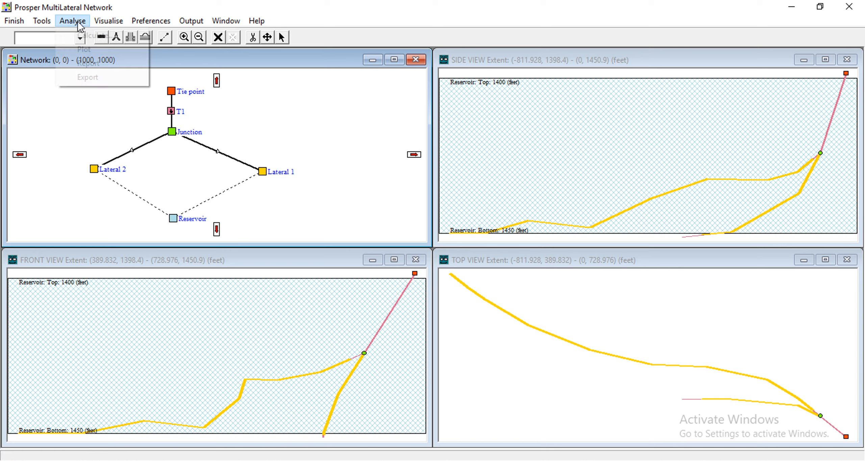
pyautogui.click(99, 35)
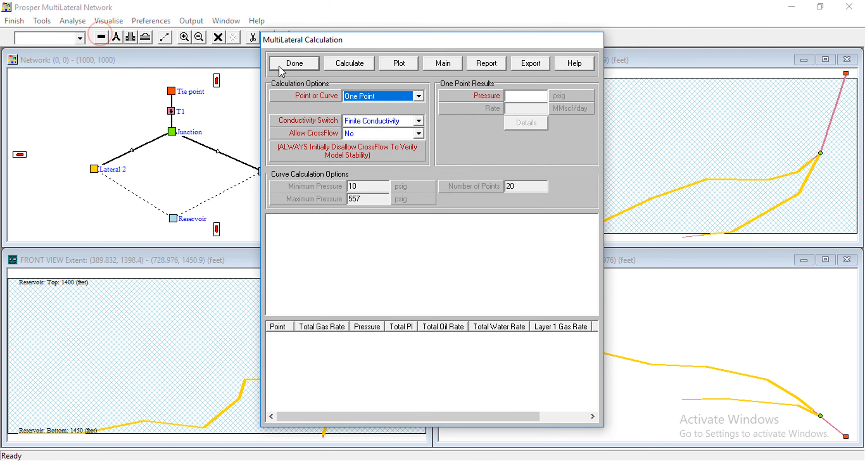
pyautogui.click(419, 96)
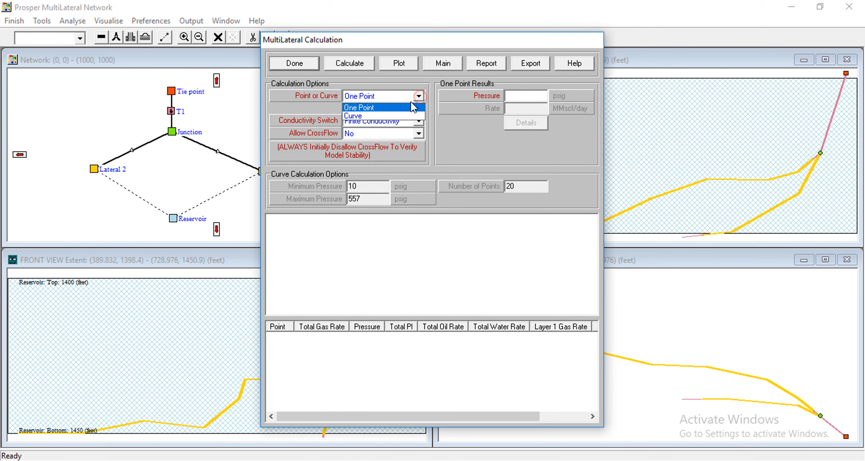
pyautogui.click(368, 116)
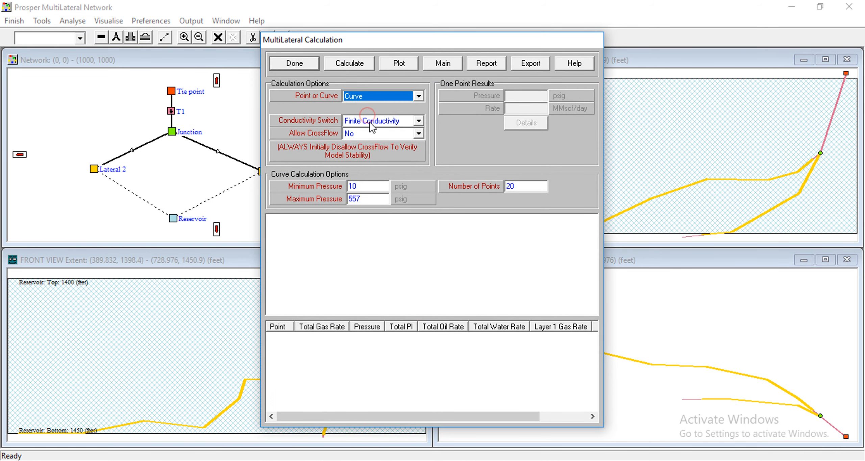
pyautogui.click(346, 66)
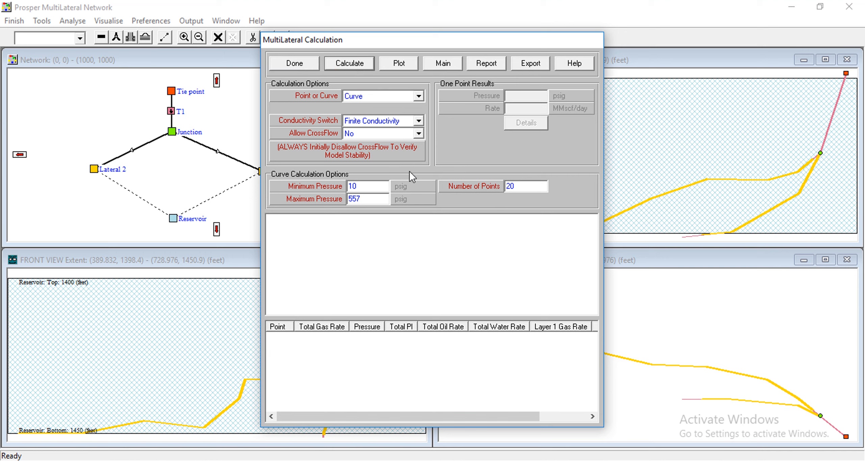
pyautogui.click(349, 65)
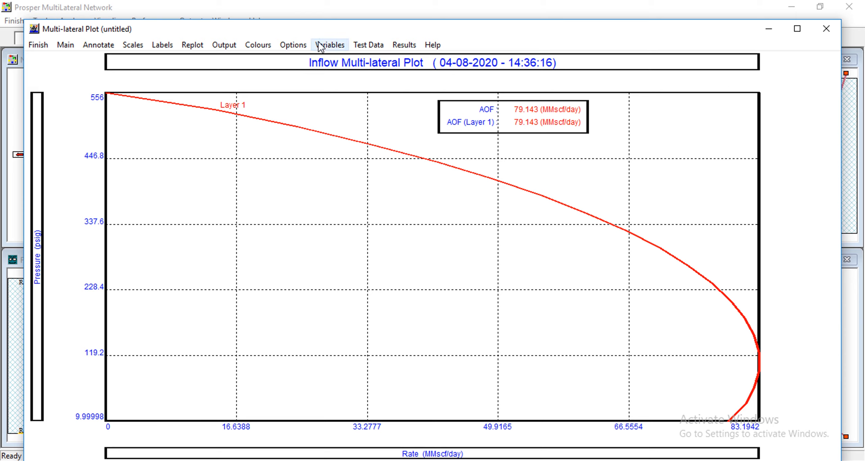
pyautogui.click(816, 33)
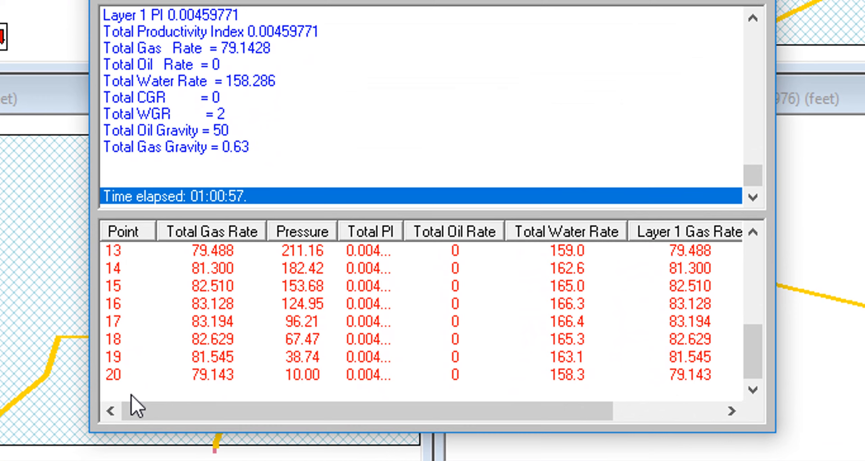
# Examine the calculated inflow points from first to last, and the log's skin factor, productivity index, total rates and branch results
pyautogui.click(116, 375)
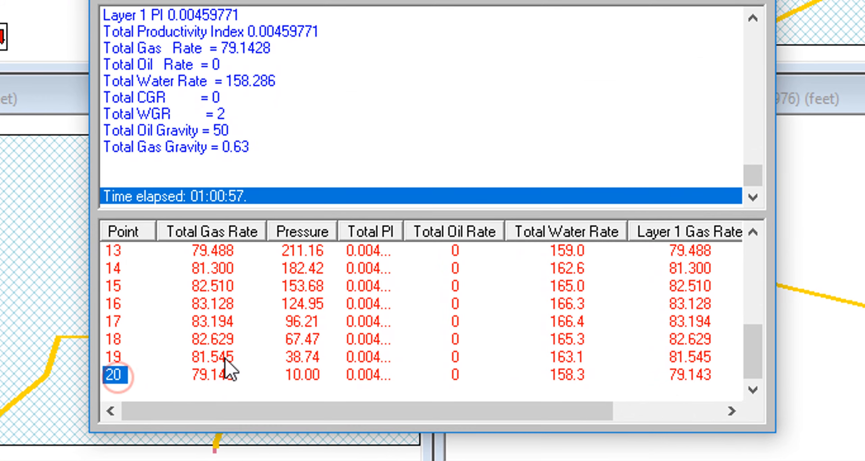
pyautogui.click(301, 375)
pyautogui.scroll(4, 302, 371)
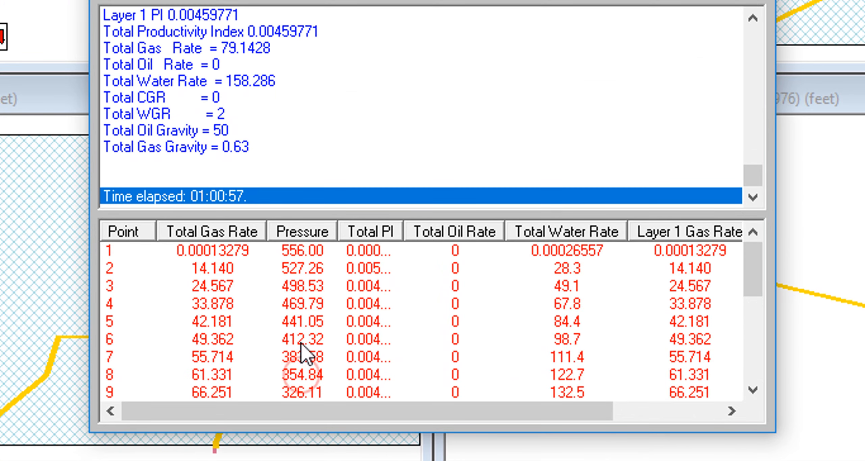
pyautogui.click(311, 249)
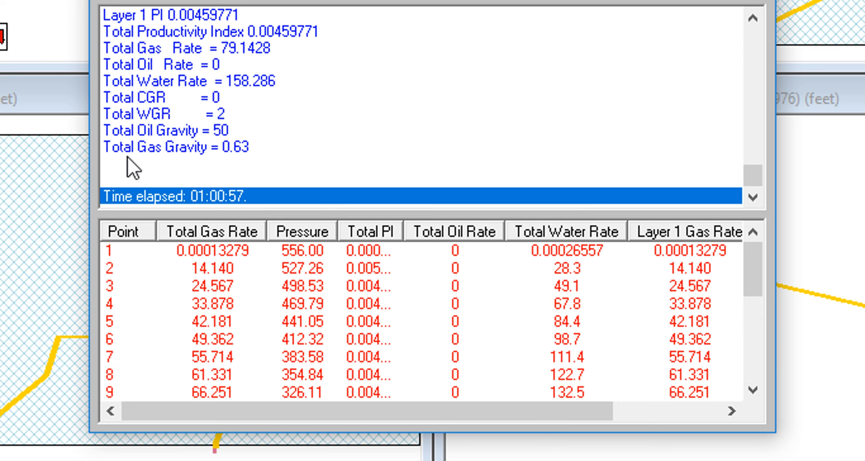
pyautogui.scroll(5, 127, 150)
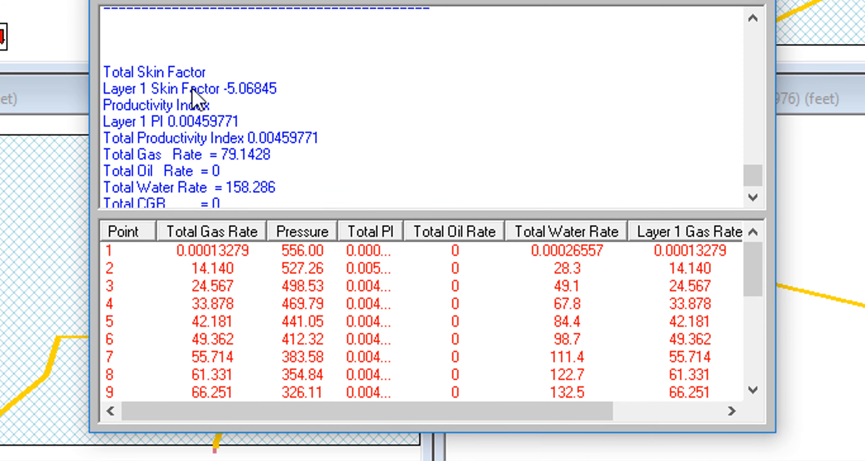
pyautogui.scroll(-4, 191, 89)
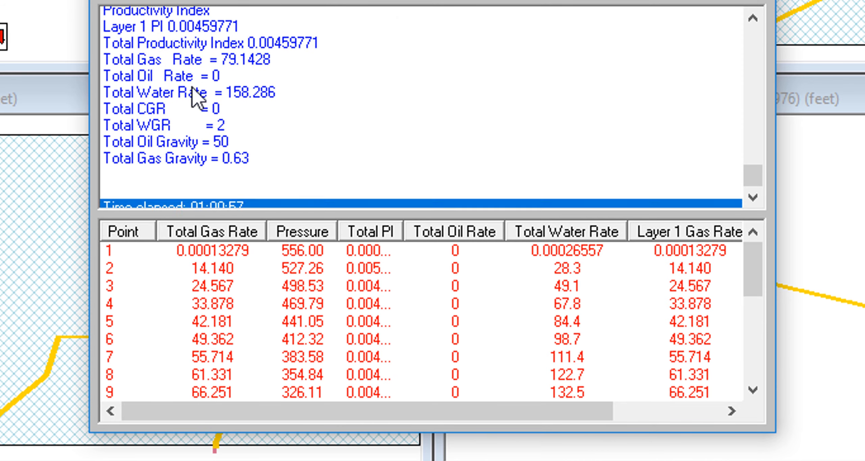
pyautogui.scroll(2, 194, 84)
pyautogui.scroll(4, 194, 85)
pyautogui.scroll(-6, 193, 85)
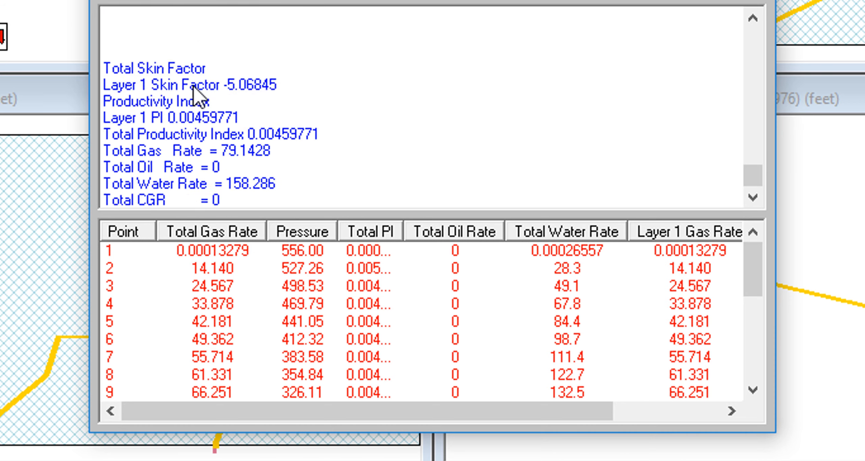
pyautogui.scroll(7, 200, 95)
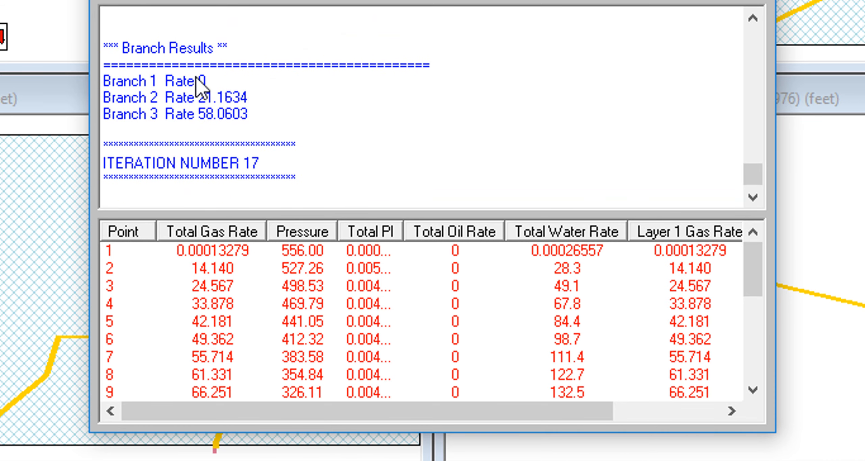
pyautogui.scroll(2, 196, 82)
pyautogui.scroll(-8, 196, 81)
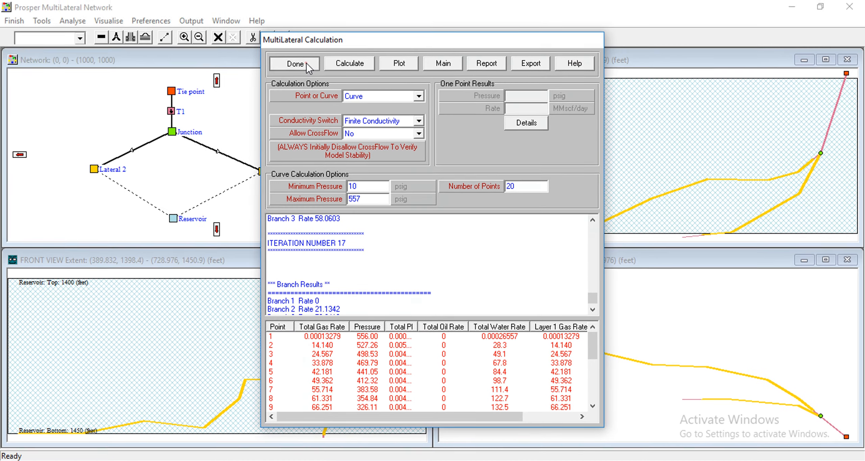
# Close the multilateral calculation and finish the network with validation to return to the main PROSPER screen
pyautogui.click(306, 63)
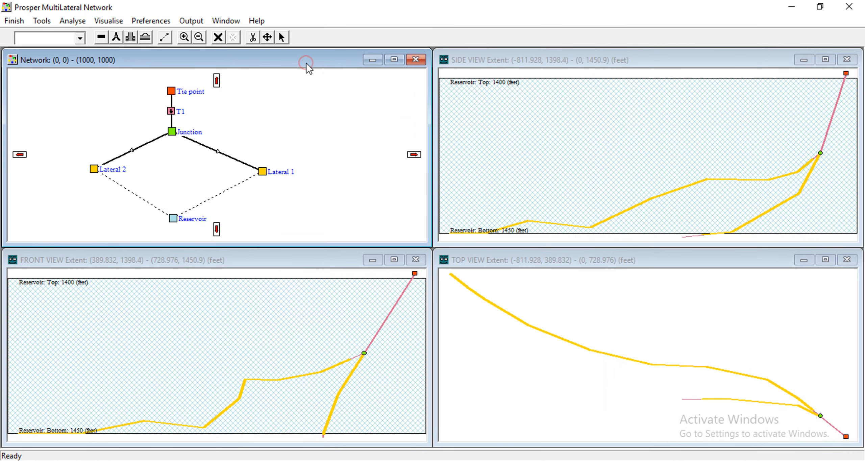
pyautogui.click(15, 21)
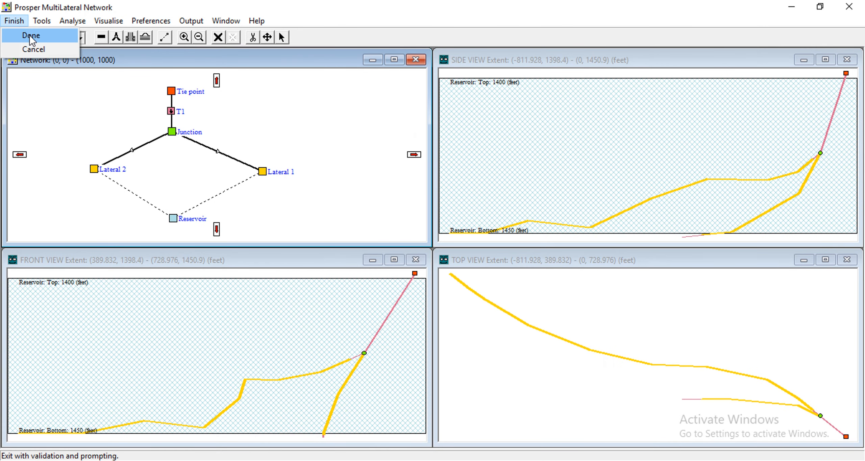
pyautogui.click(28, 36)
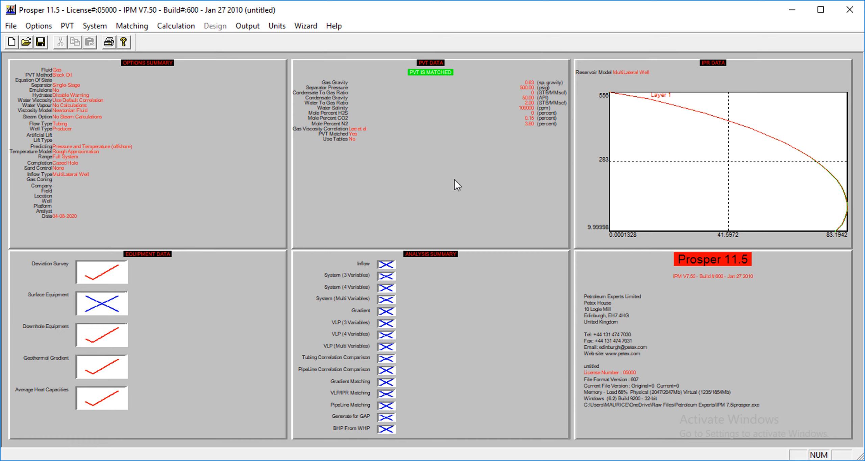
# Set up a three-variable system (IPR+VLP) calculation with a top node pressure of 200 psig
pyautogui.click(177, 26)
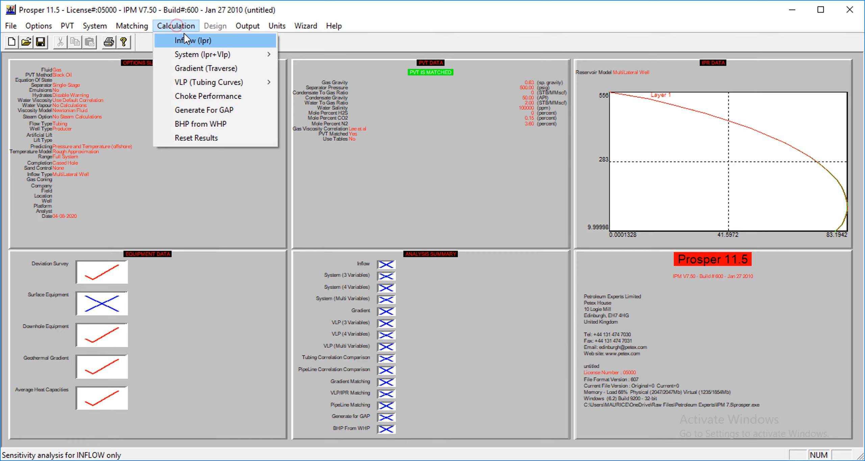
pyautogui.moveTo(213, 53)
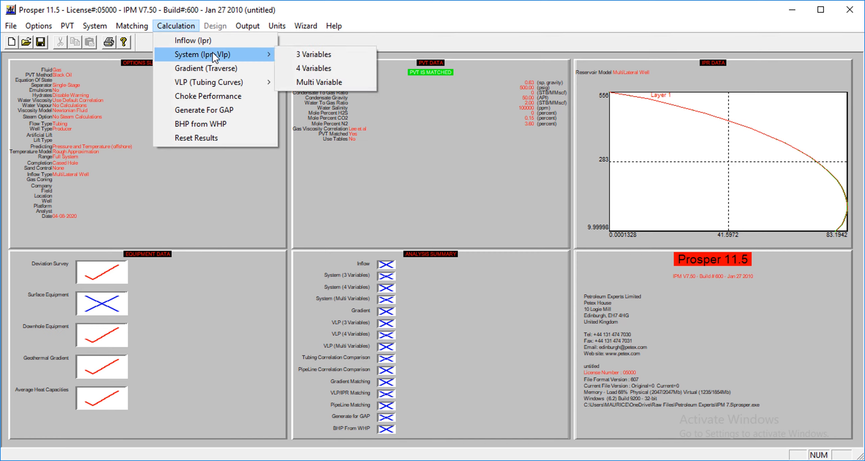
pyautogui.click(303, 53)
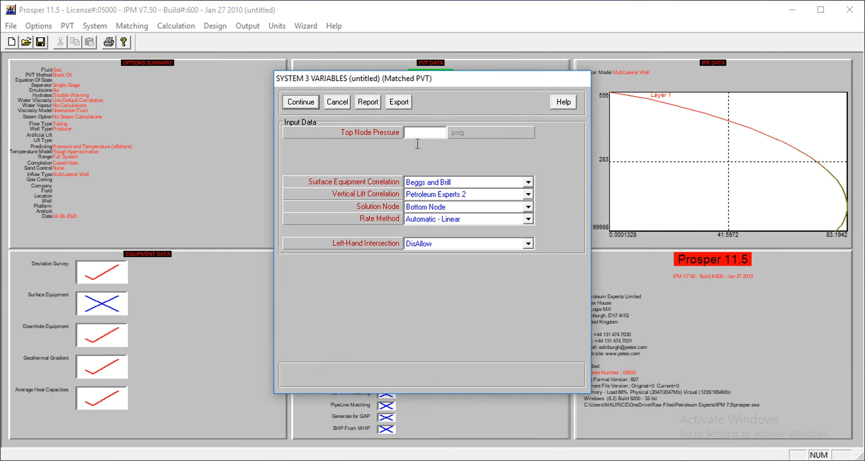
pyautogui.click(432, 136)
pyautogui.write('200')
pyautogui.click(301, 102)
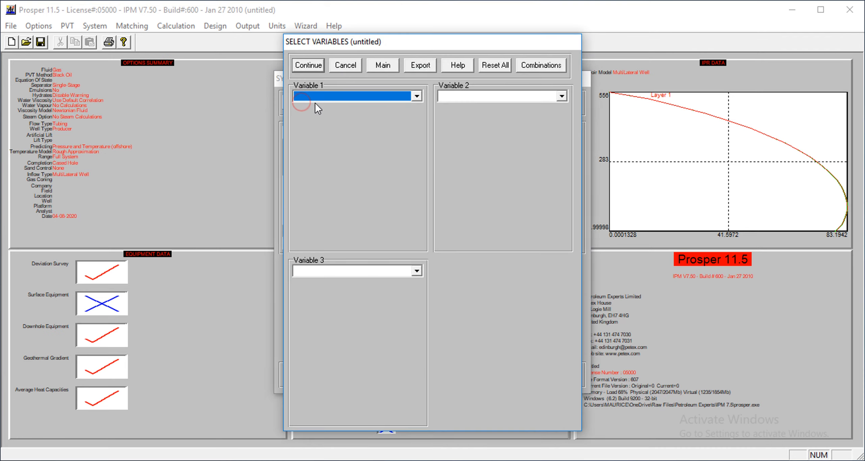
# Run the system calculation without selecting any sensitivity variables
pyautogui.click(317, 65)
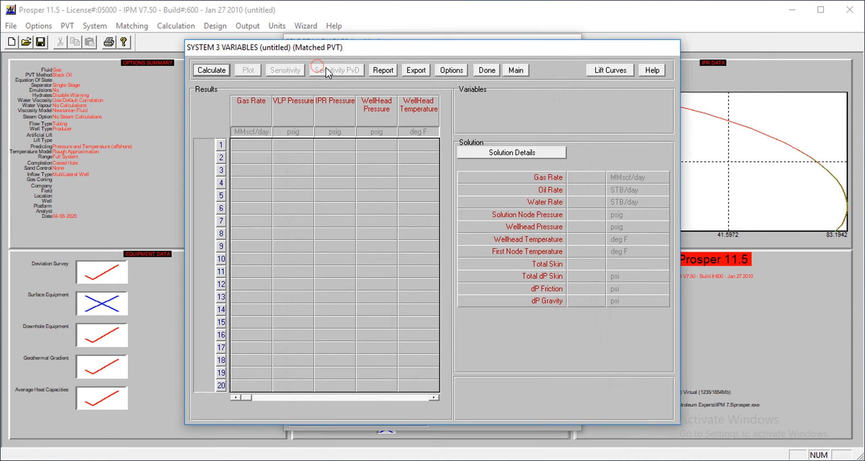
pyautogui.click(213, 71)
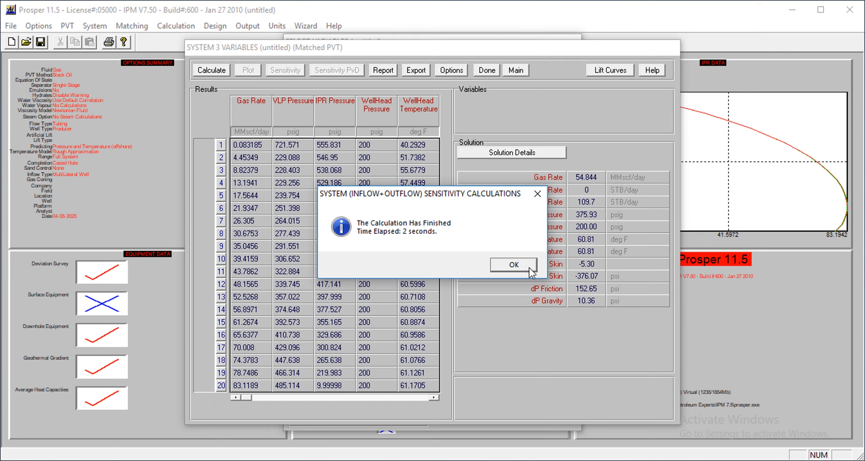
pyautogui.click(514, 266)
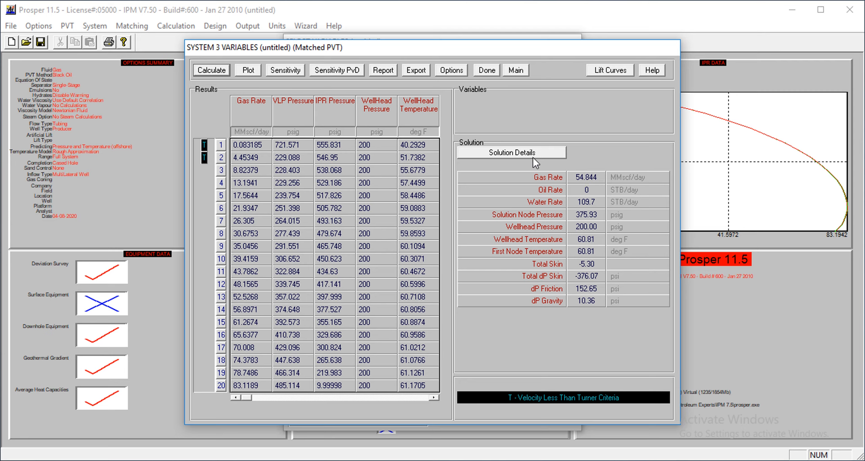
# View the system plot of inflow against outflow, and return to the calculation results
pyautogui.click(254, 67)
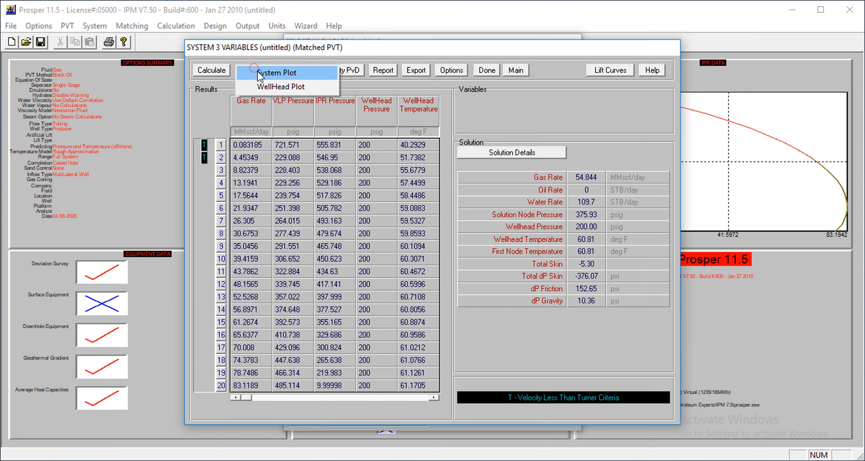
pyautogui.click(286, 74)
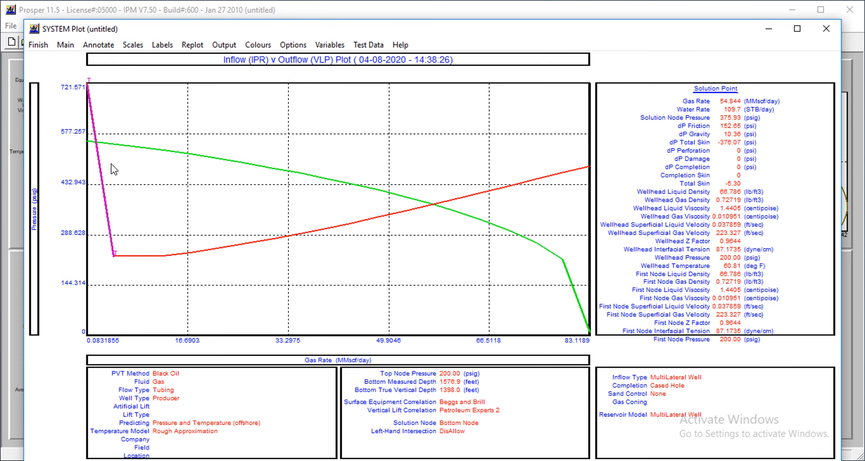
pyautogui.click(39, 45)
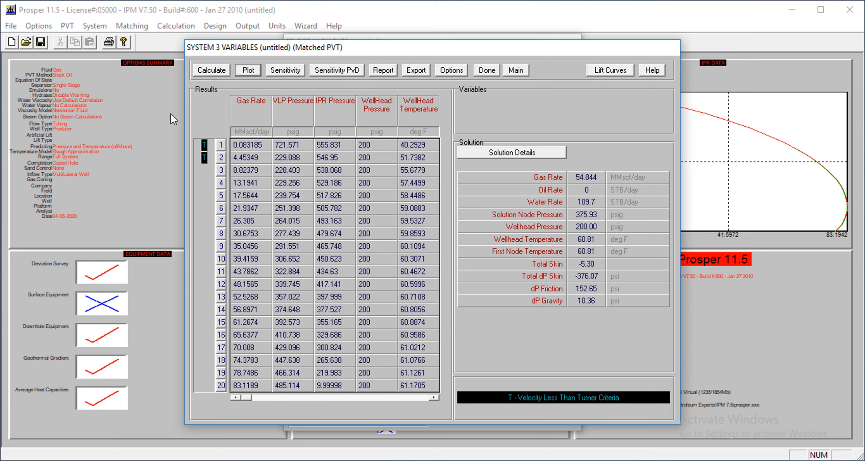
# Open the solution details of the system calculation and bring up their inflow layer details
pyautogui.click(517, 151)
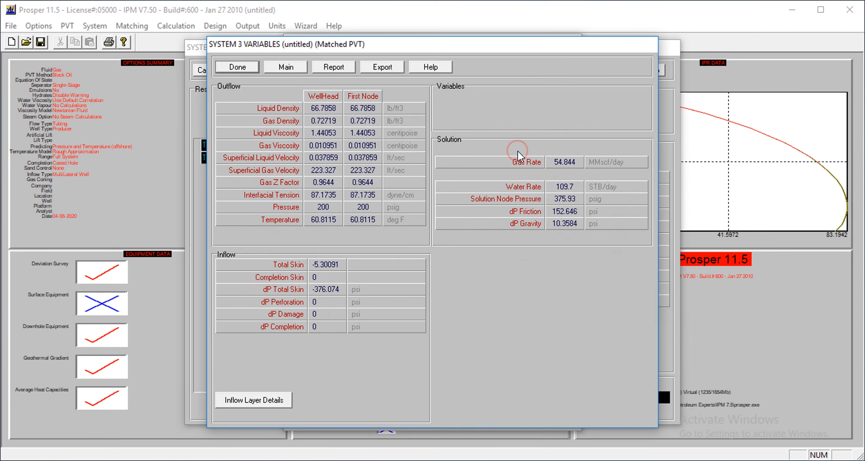
pyautogui.moveTo(517, 48); pyautogui.dragTo(574, 30)
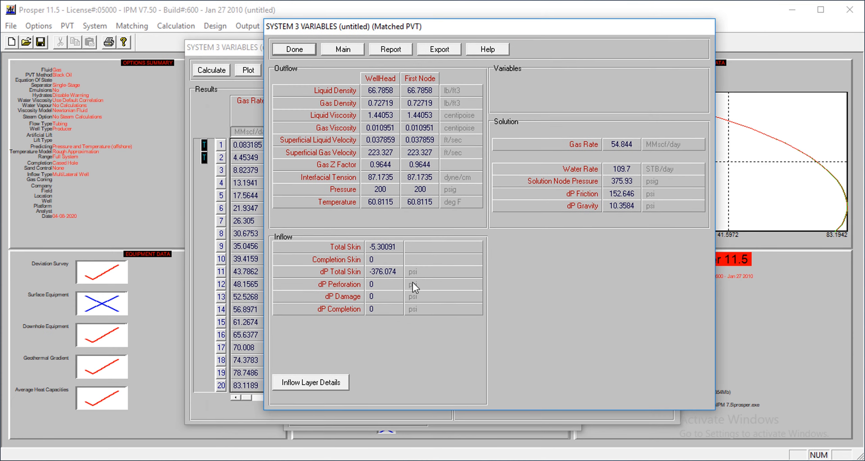
pyautogui.click(326, 383)
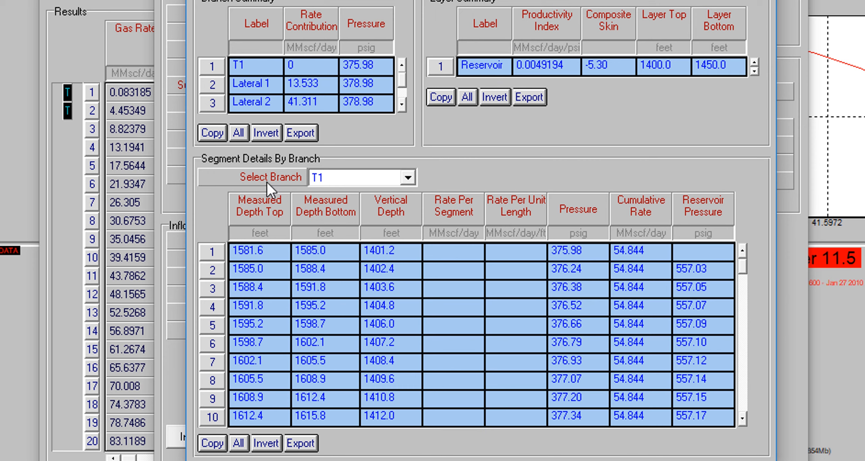
# Examine the segment details by branch for T1, Lateral 1 and Lateral 2, ending on Lateral 2
pyautogui.click(406, 179)
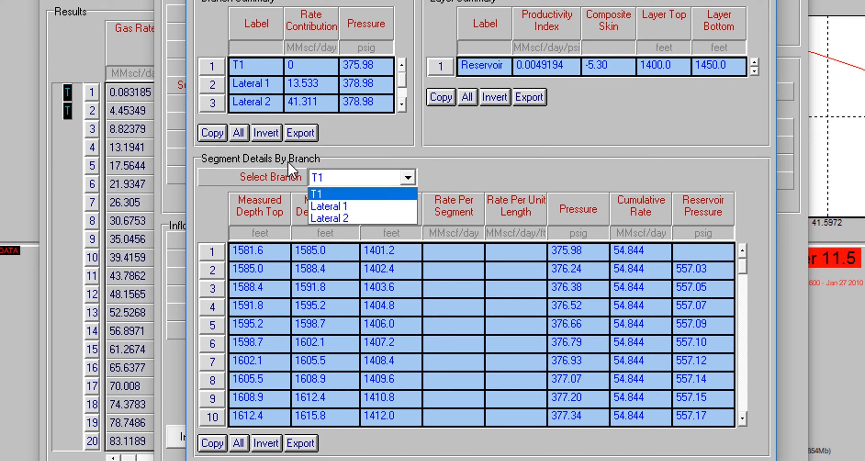
pyautogui.click(325, 207)
pyautogui.click(407, 179)
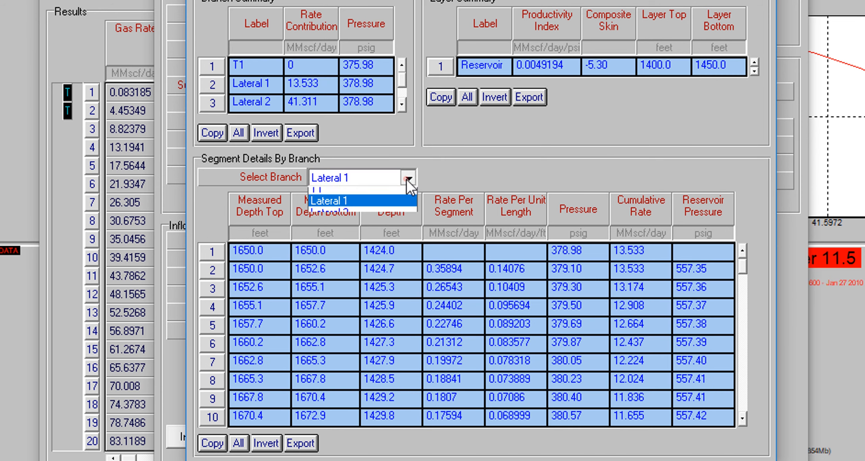
pyautogui.click(346, 190)
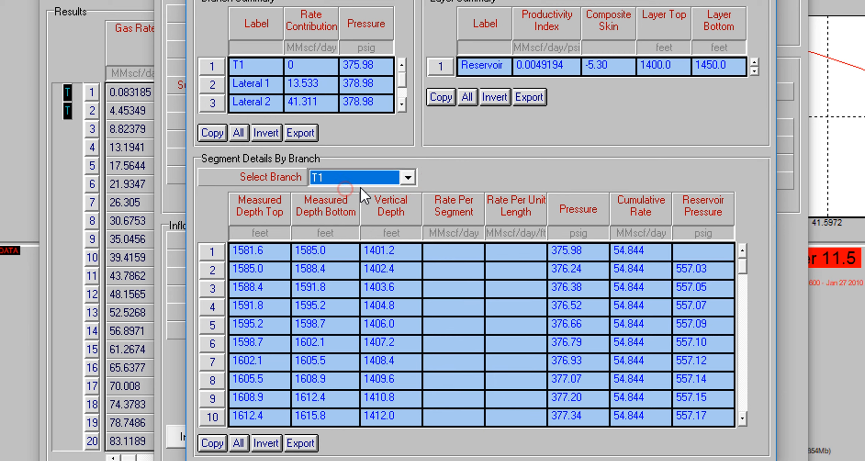
pyautogui.click(407, 179)
pyautogui.click(390, 195)
pyautogui.click(407, 179)
pyautogui.click(395, 205)
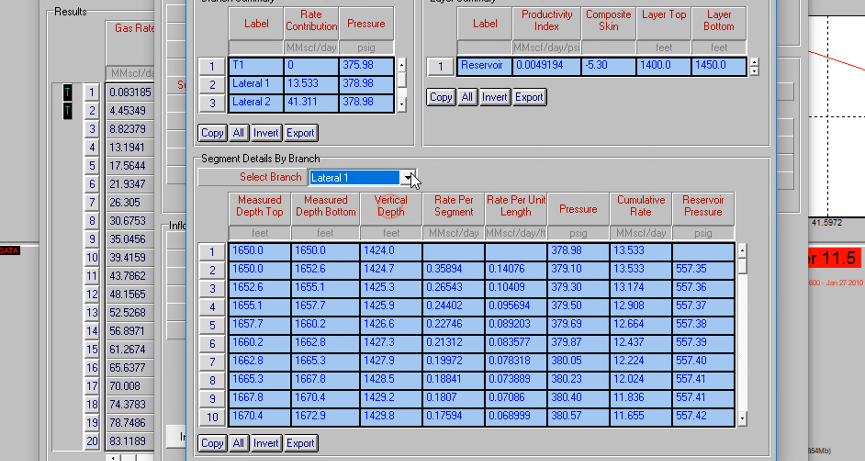
pyautogui.click(408, 173)
pyautogui.click(401, 218)
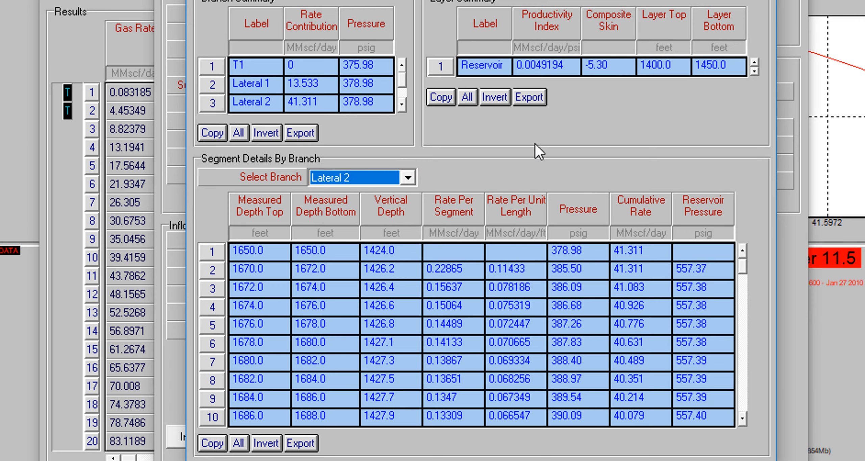